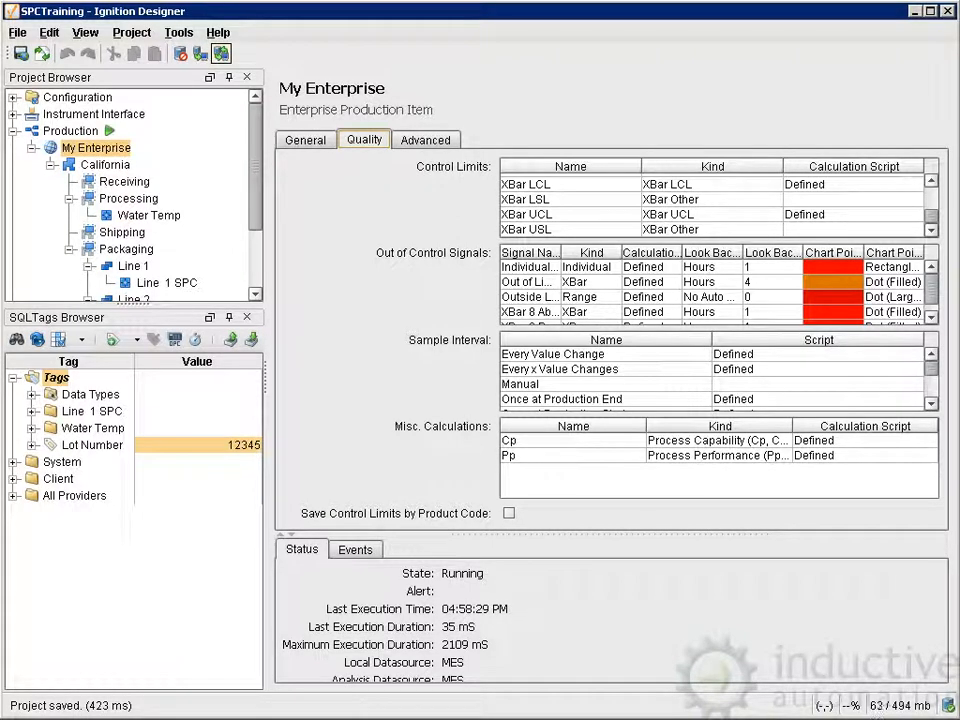
Look through the control limits defined for My Enterprise and open the XBar UCL control limit for editing.
scroll(719, 205, "up", 5)
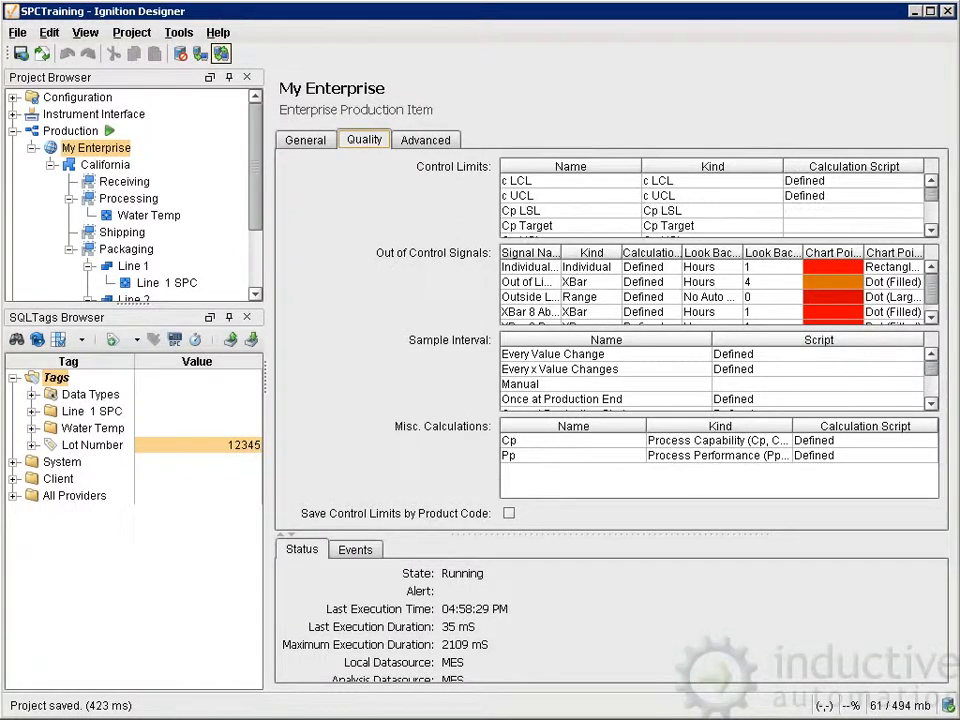
scroll(719, 205, "down", 10)
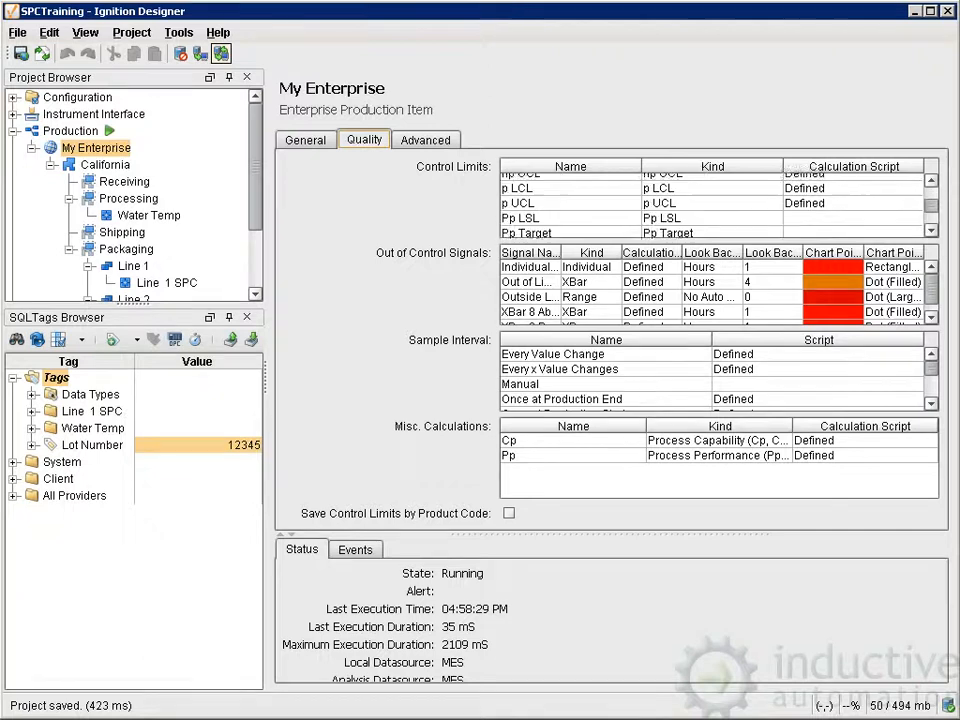
scroll(719, 205, "down", 3)
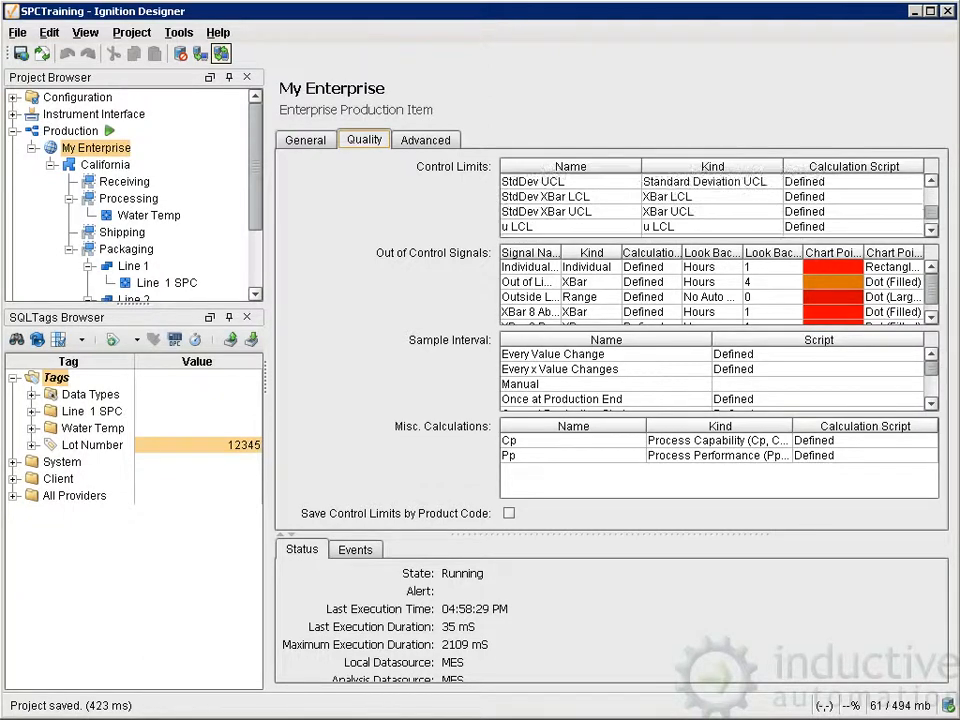
scroll(719, 205, "down", 1)
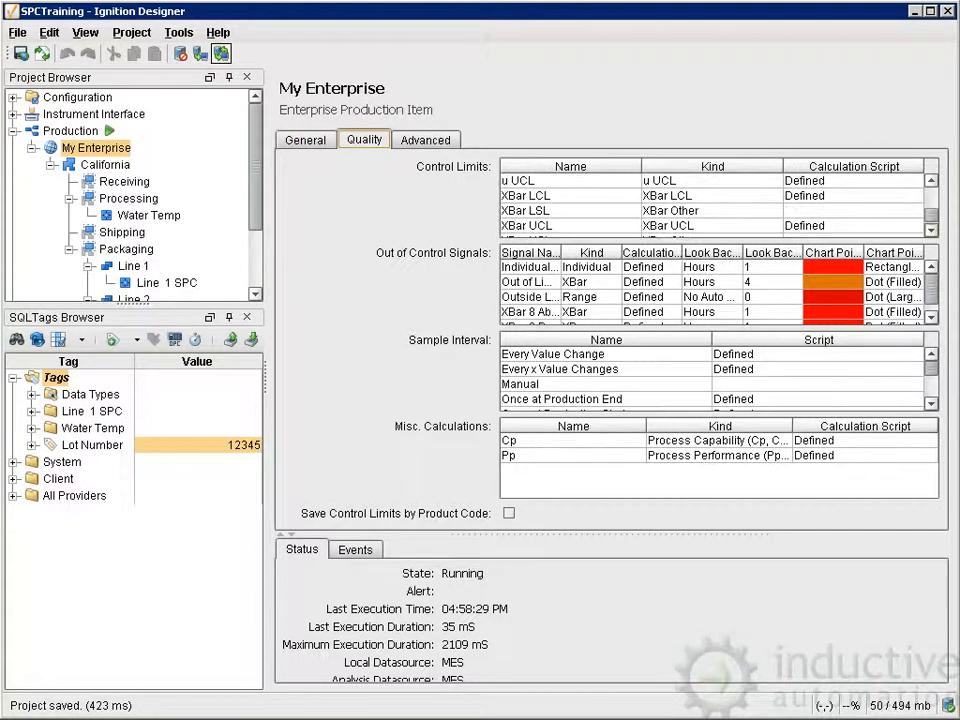
scroll(719, 205, "down", 1)
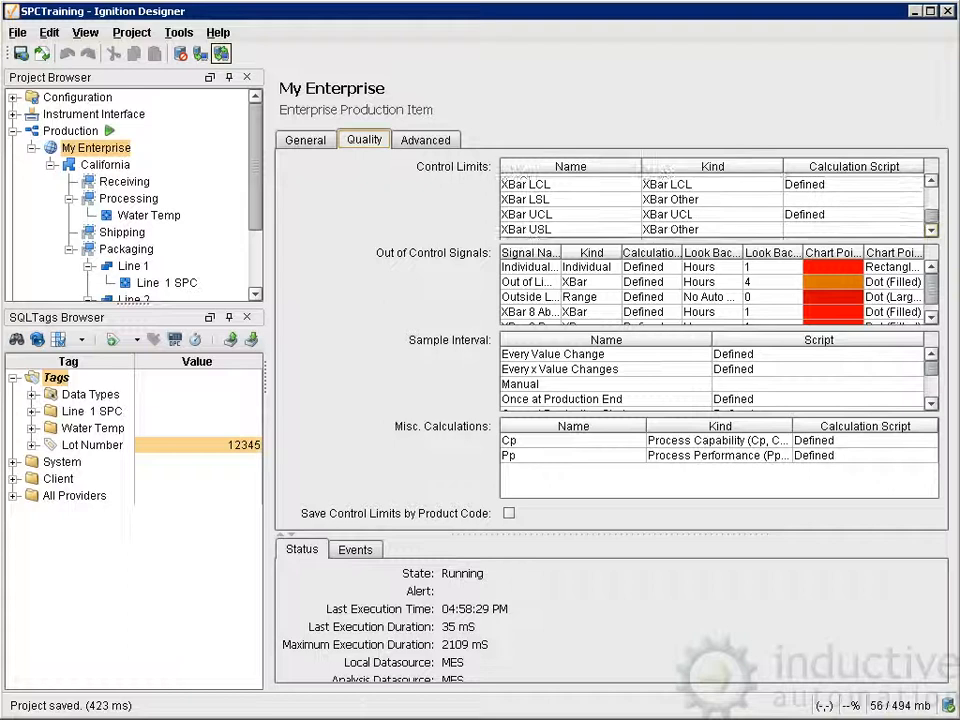
left_click(570, 214)
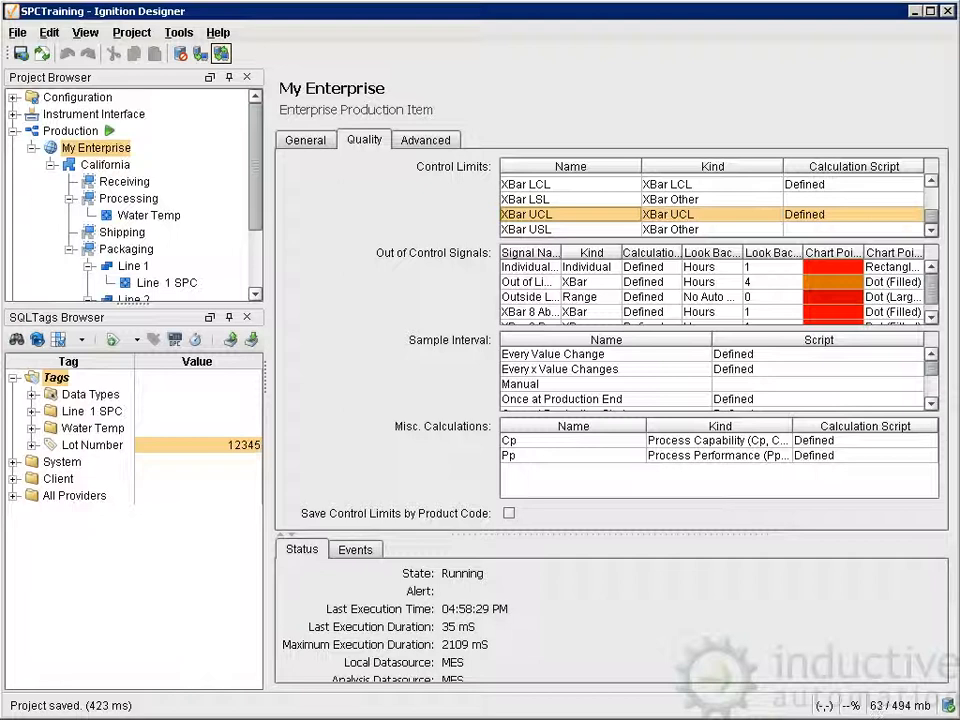
right_click(555, 215)
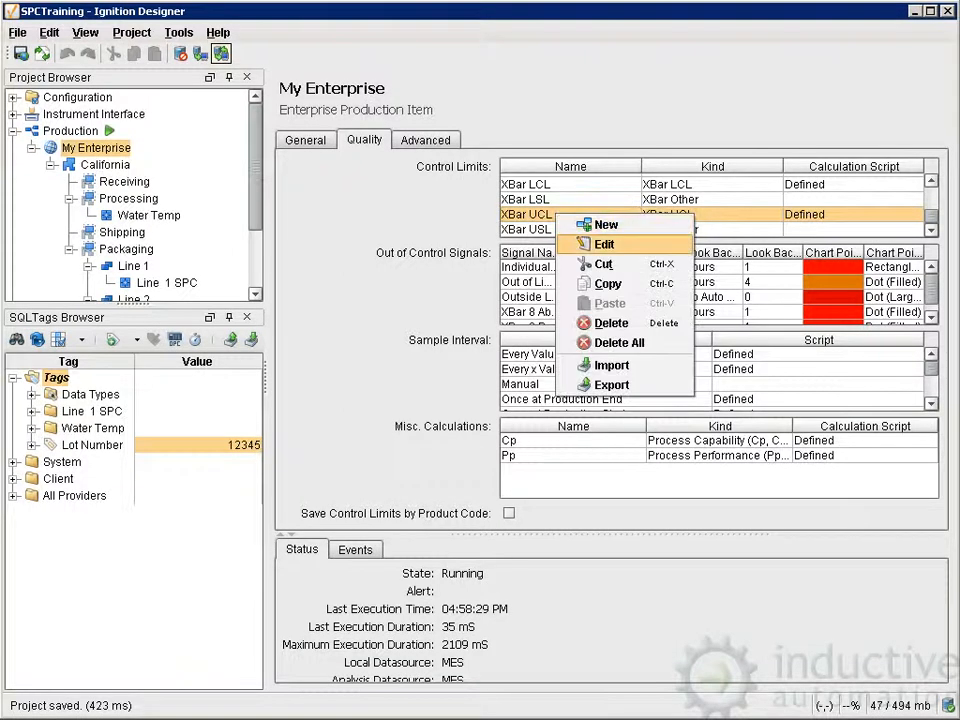
left_click(590, 244)
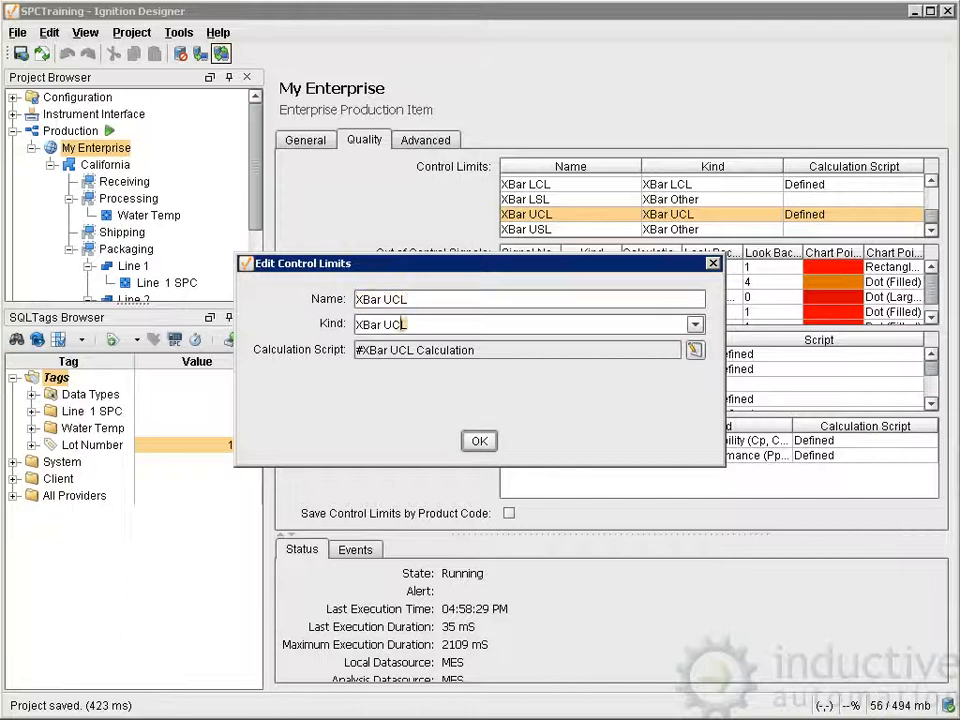
Review the kinds available for the XBar UCL control limit without choosing a different one.
key("Tab")
left_click(696, 325)
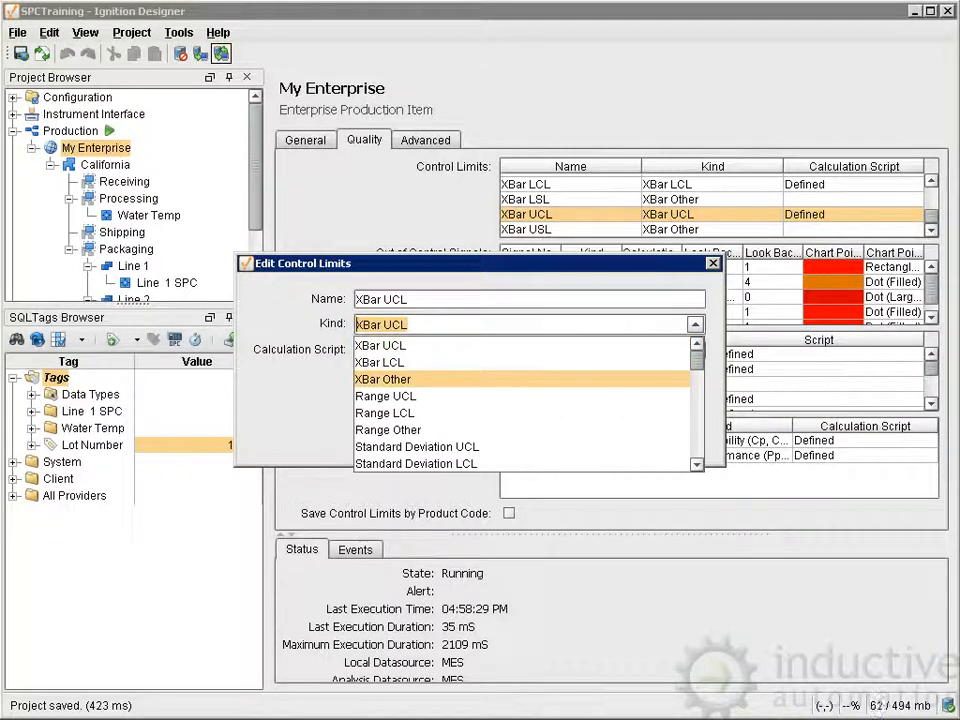
scroll(525, 405, "down", 2)
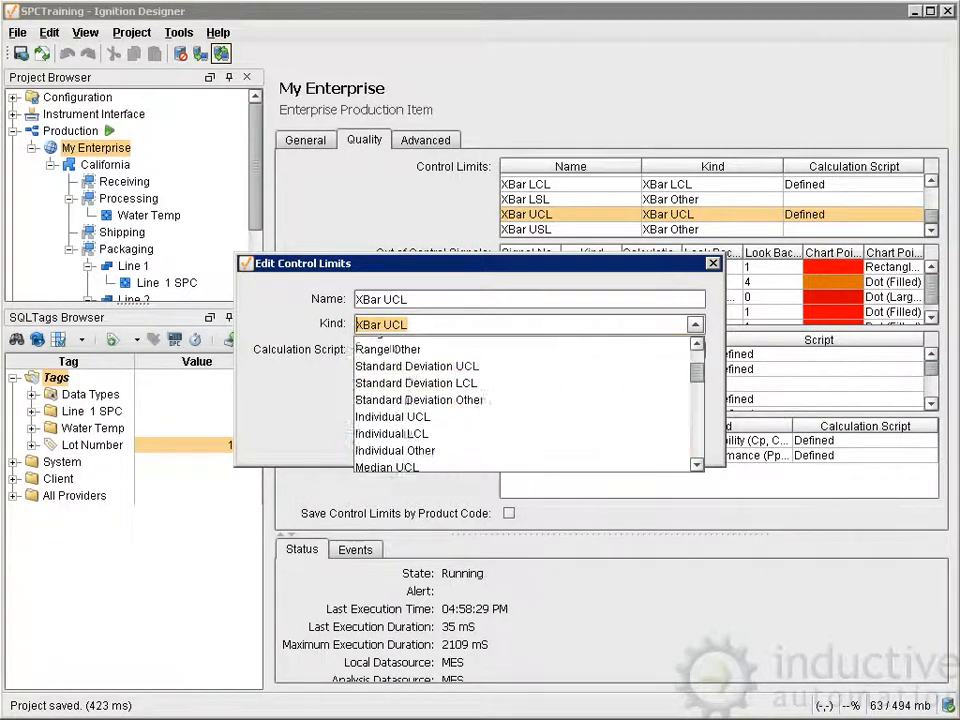
scroll(525, 405, "down", 5)
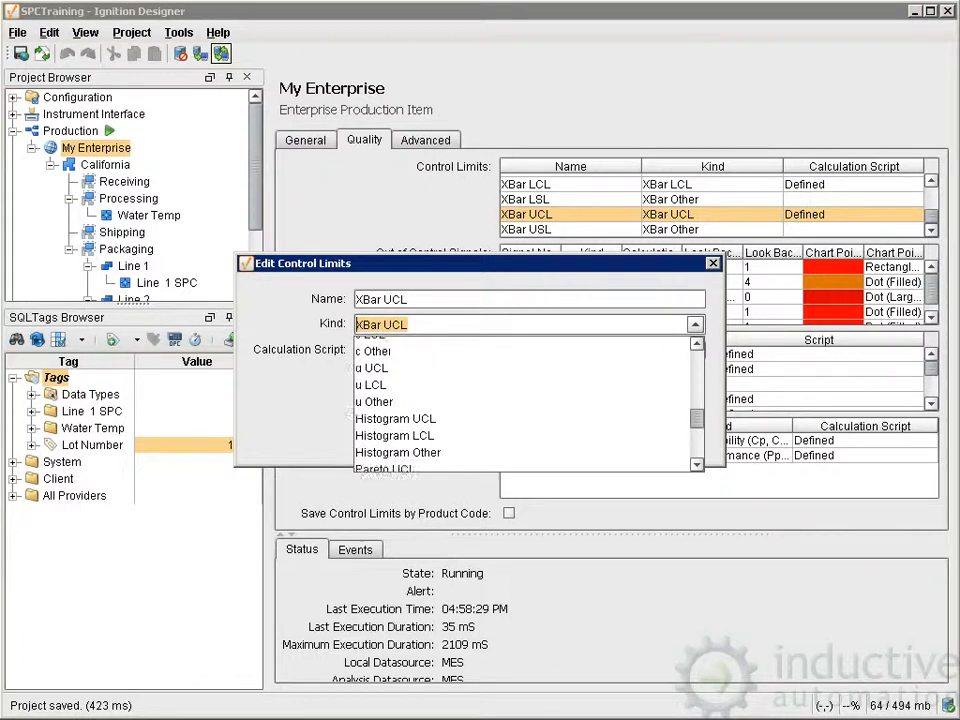
scroll(525, 405, "down", 3)
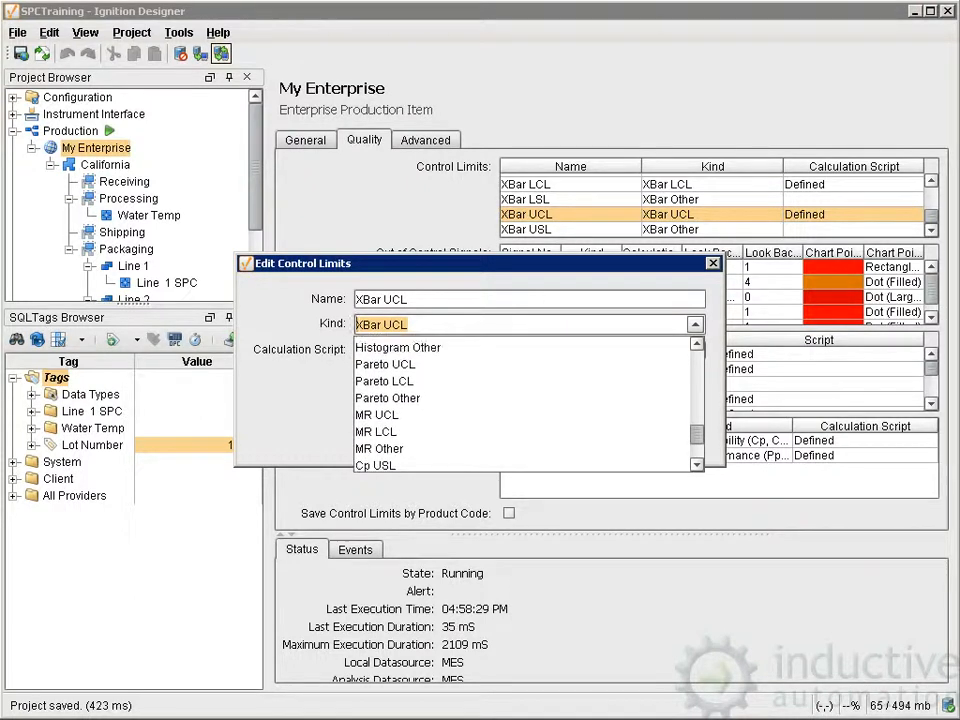
scroll(418, 430, "up", 10)
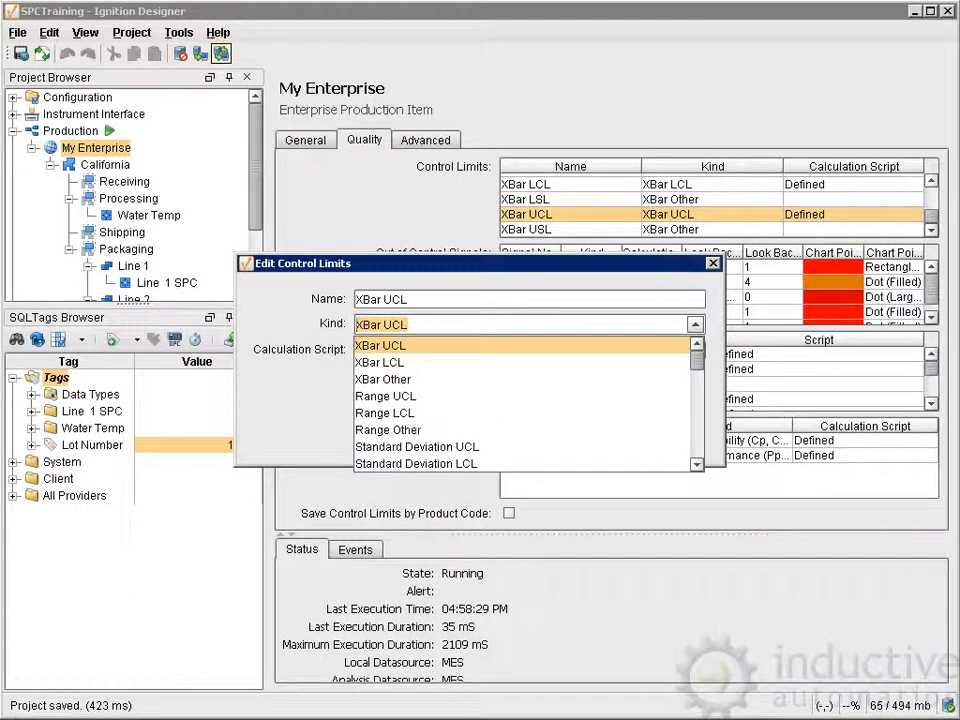
key("Escape")
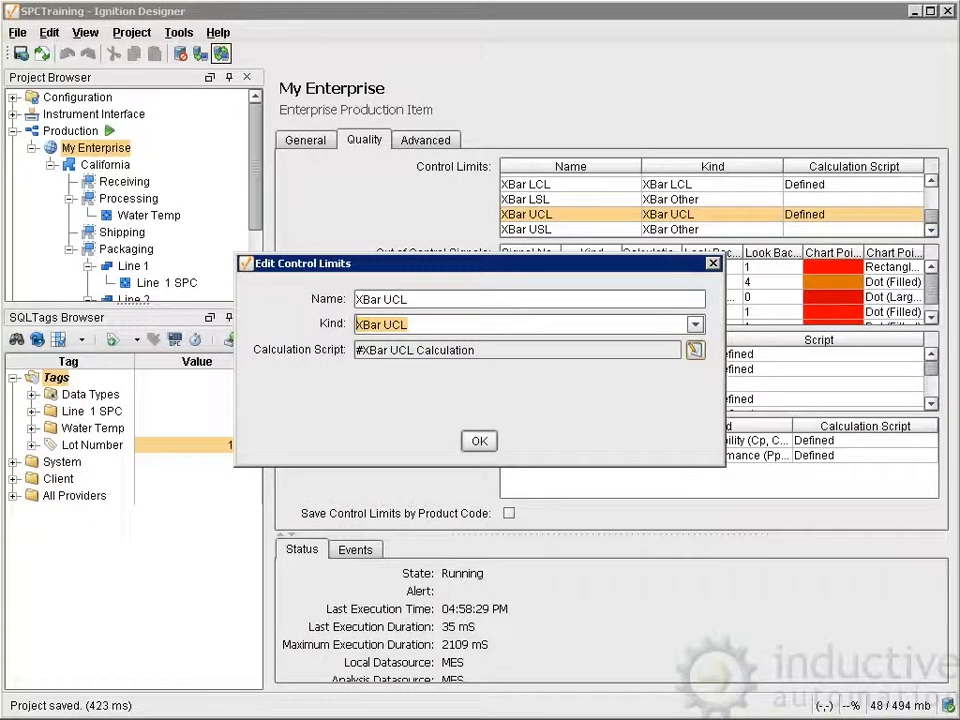
Examine the XBar UCL calculation script in an enlarged script window, including the event.getData() call, and close the control limit's editor.
left_click(696, 350)
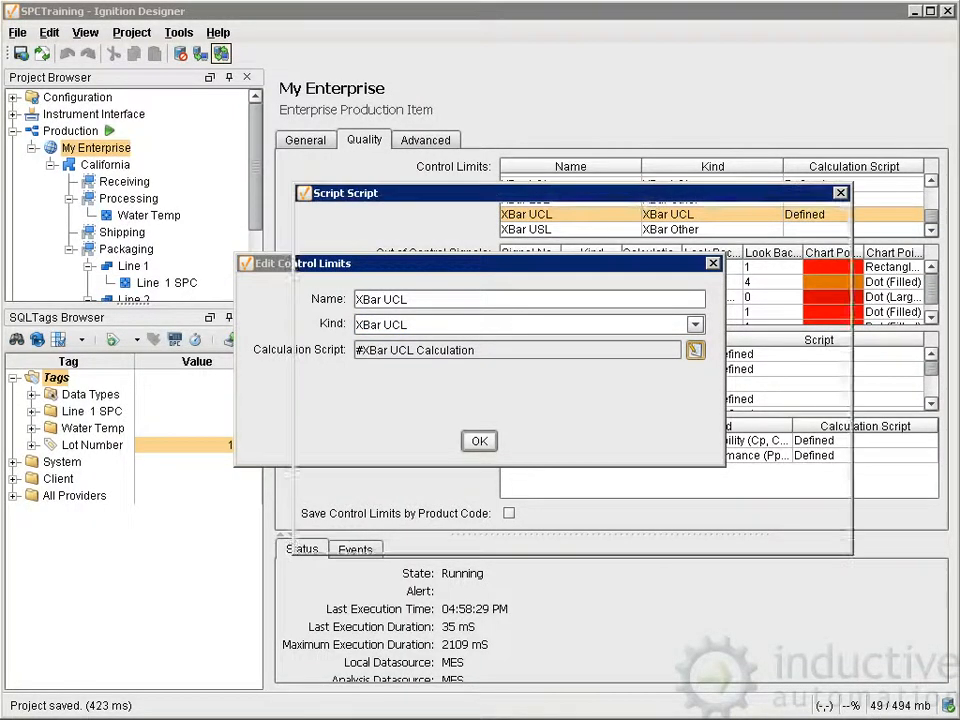
left_click_drag(600, 193, 510, 83)
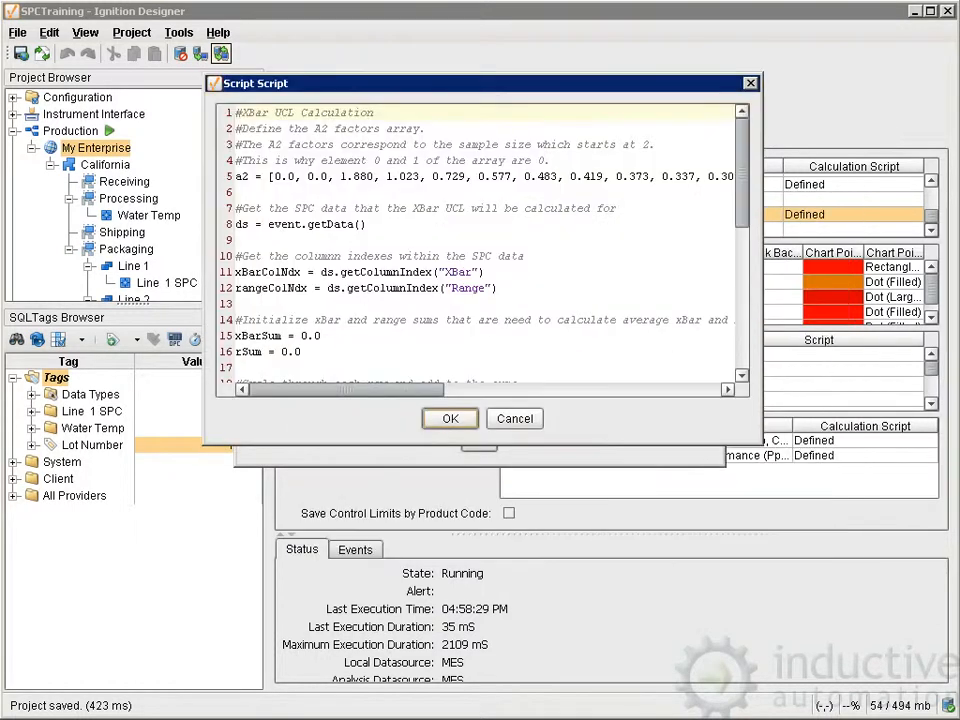
left_click_drag(785, 515, 812, 658)
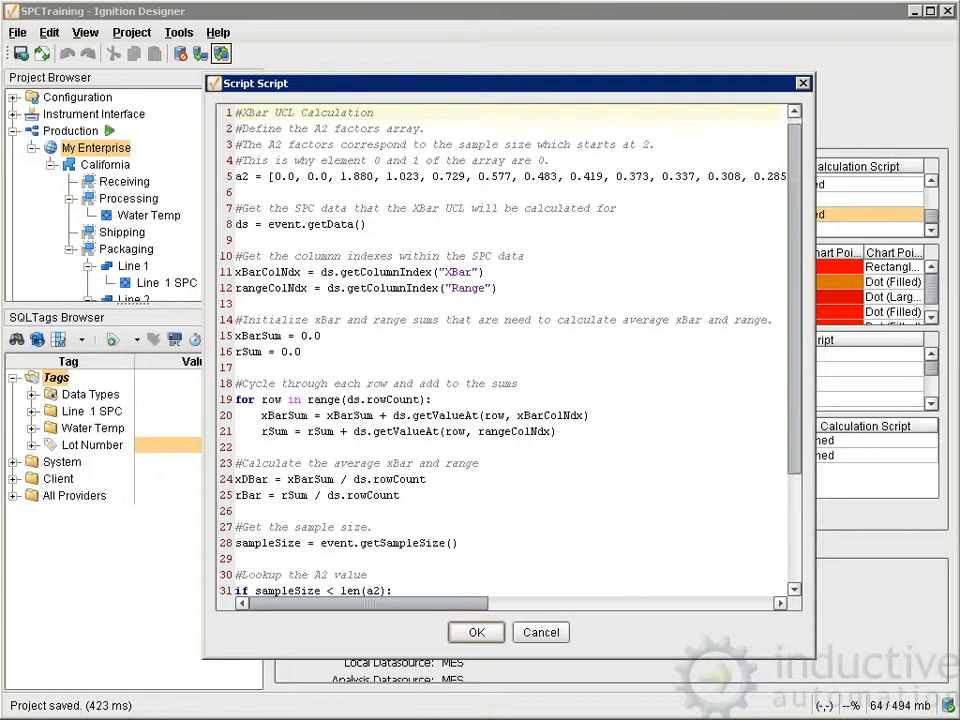
scroll(505, 350, "down", 3)
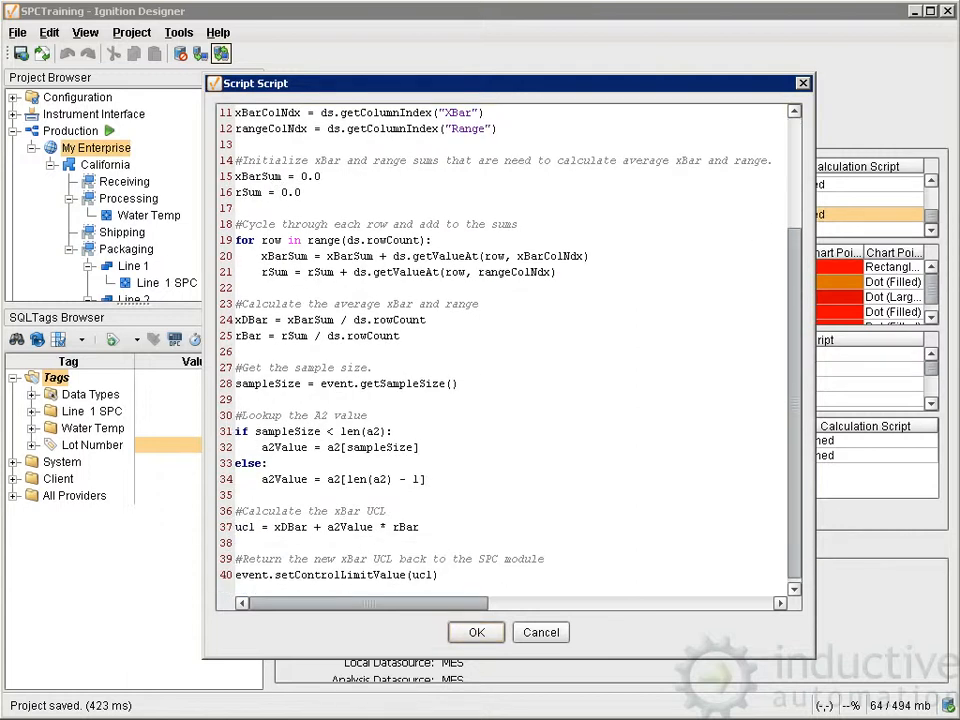
scroll(345, 474, "up", 3)
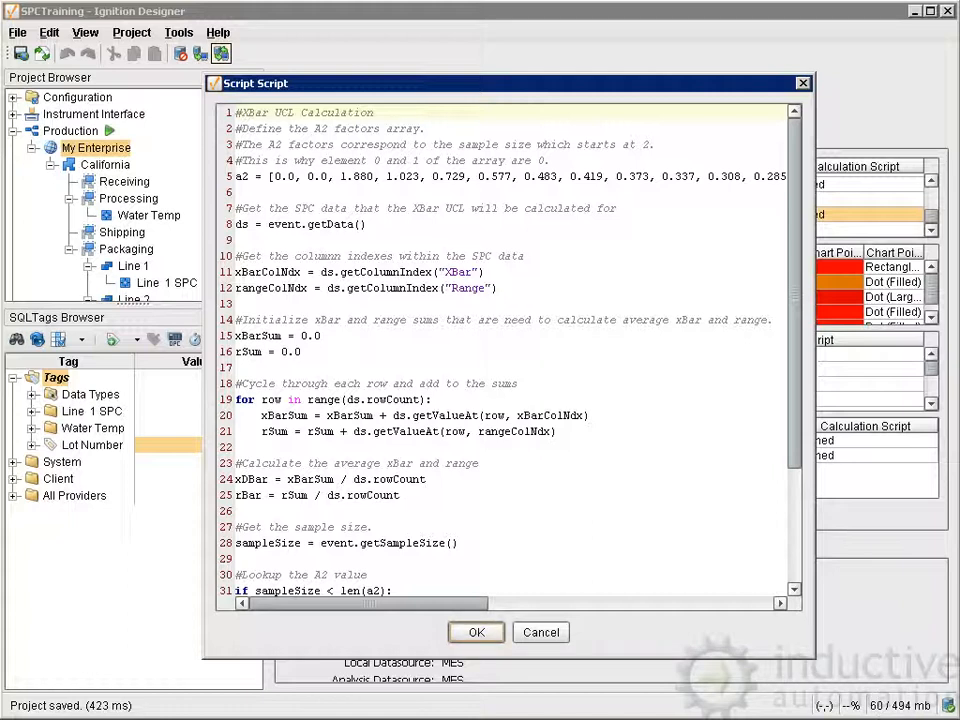
left_click_drag(268, 224, 368, 224)
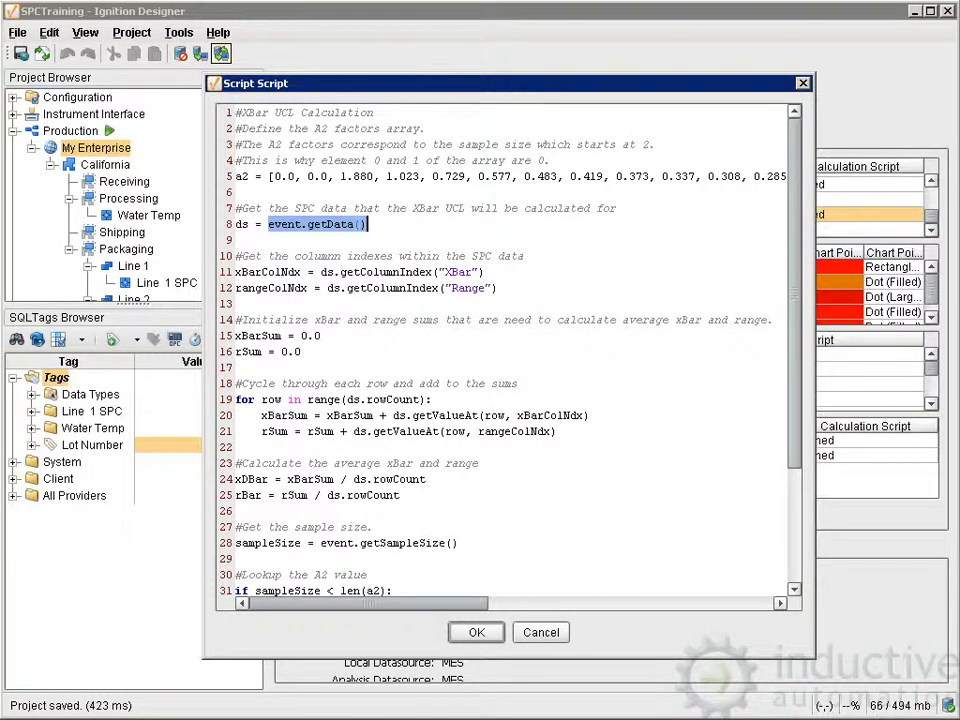
scroll(420, 545, "down", 3)
scroll(420, 545, "down", 1)
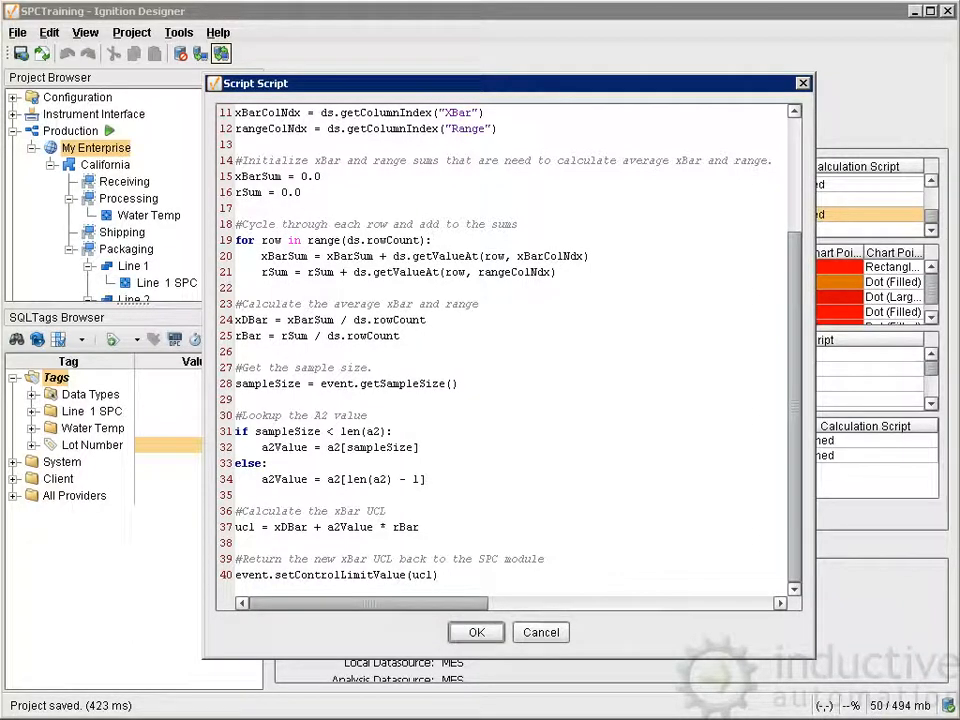
left_click(476, 632)
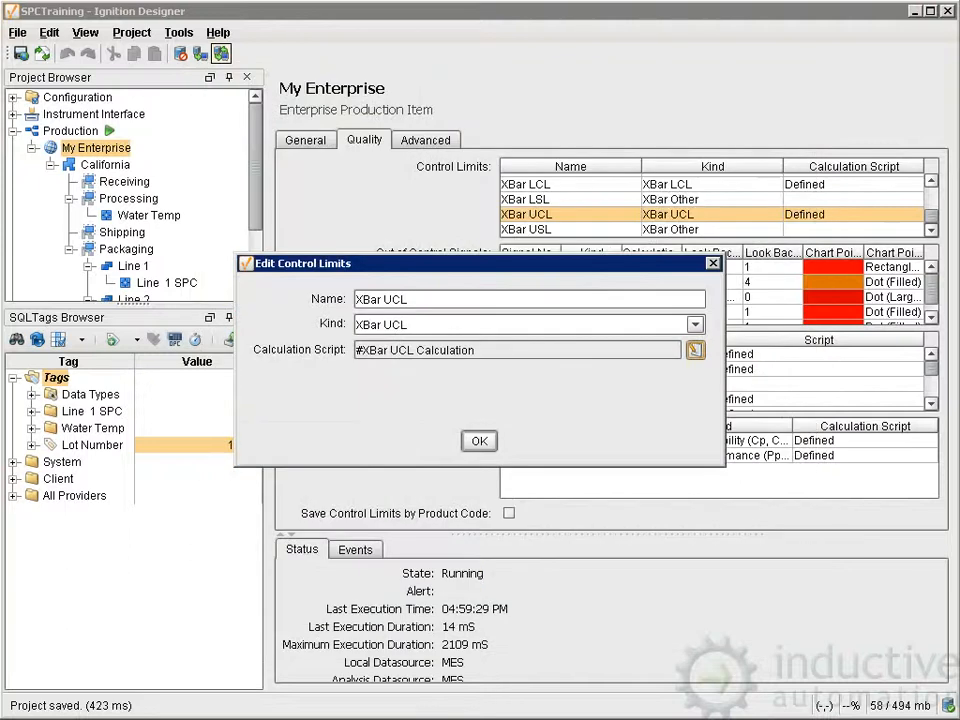
left_click(479, 441)
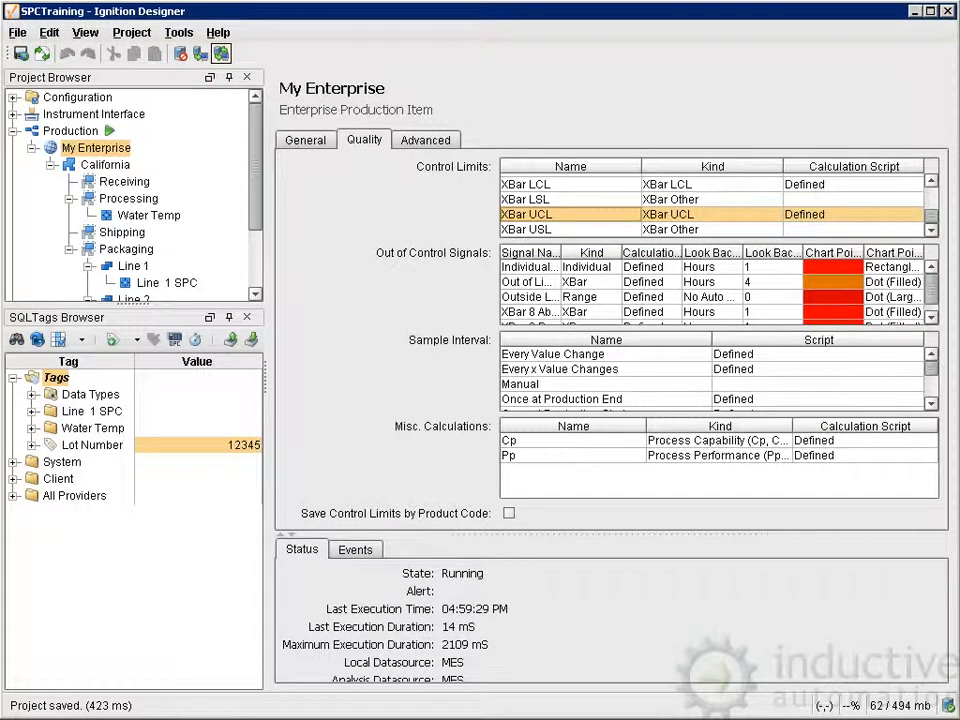
Open the XBar LSL control limit, inspect its calculation script without editing it, and close its settings.
left_click(545, 199)
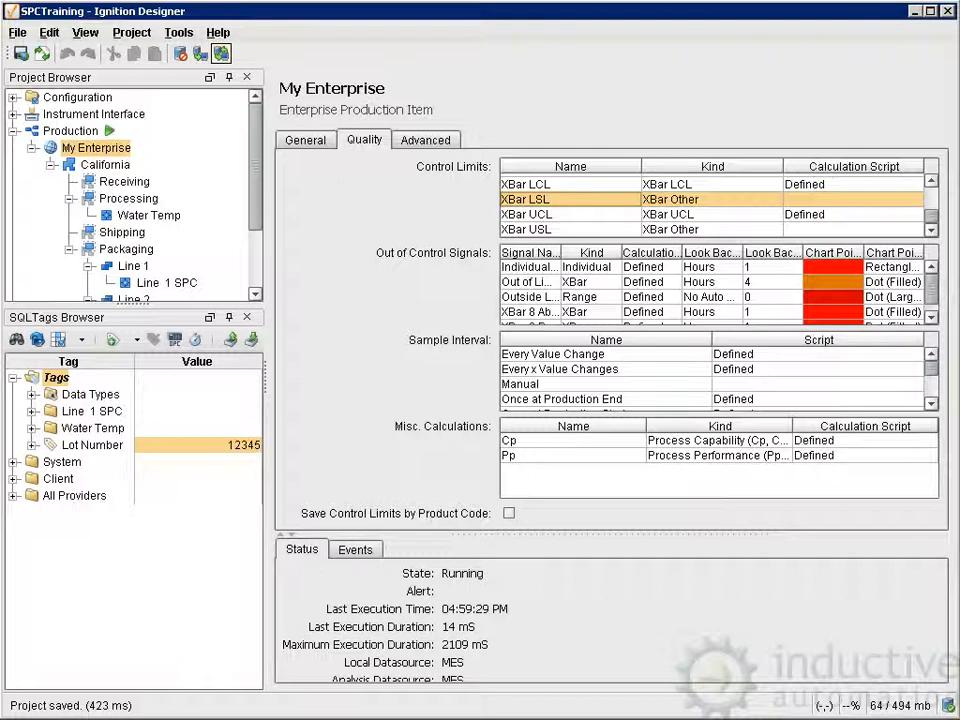
right_click(538, 201)
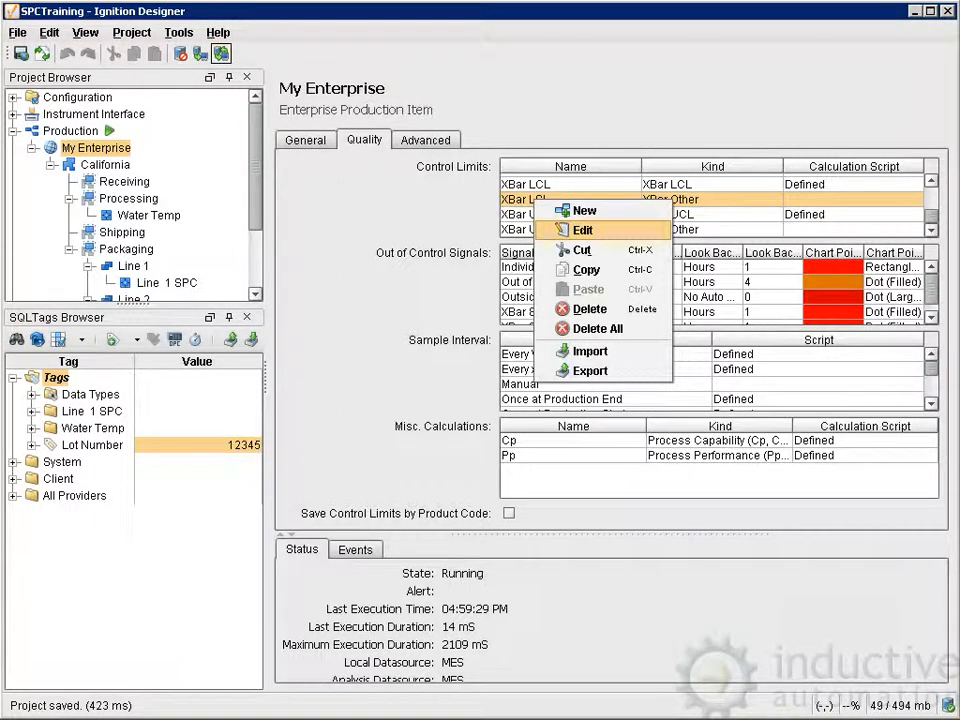
left_click(582, 230)
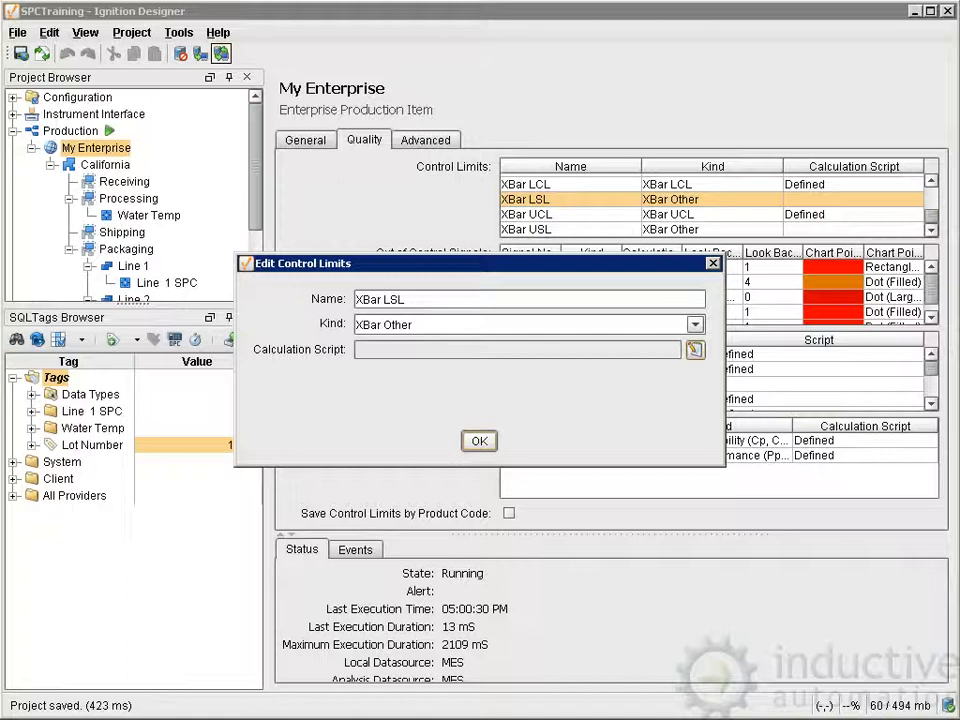
left_click(696, 350)
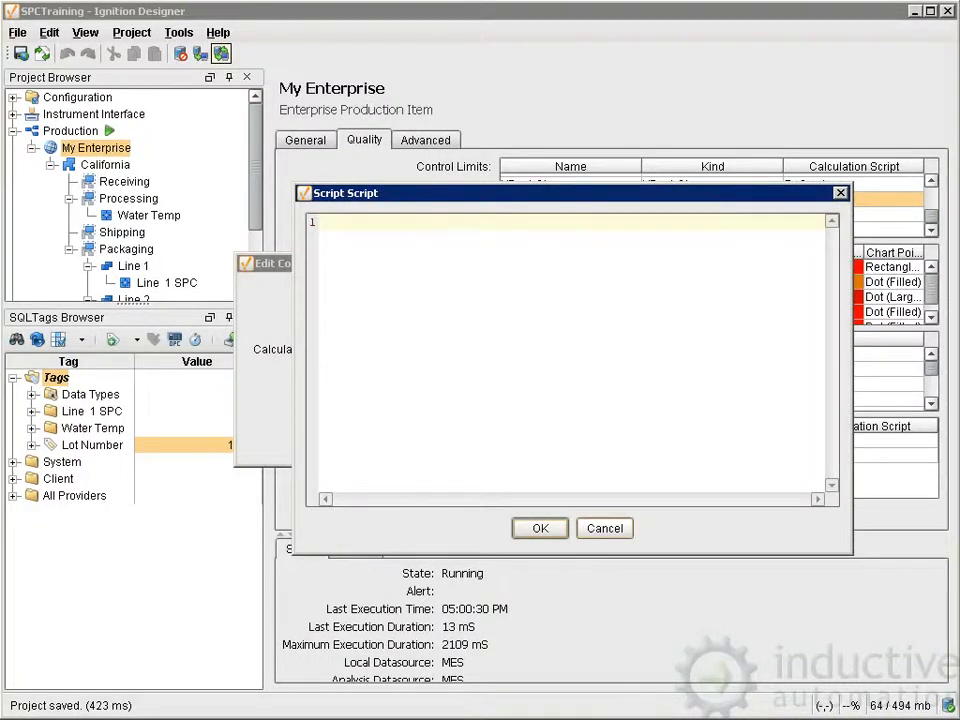
left_click(605, 528)
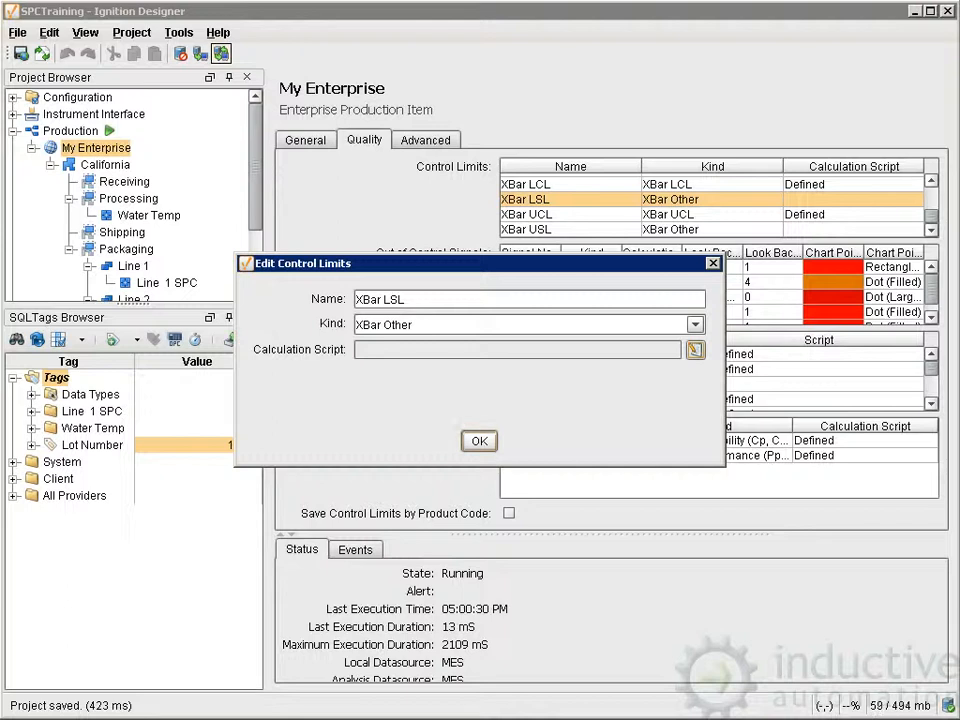
left_click(479, 441)
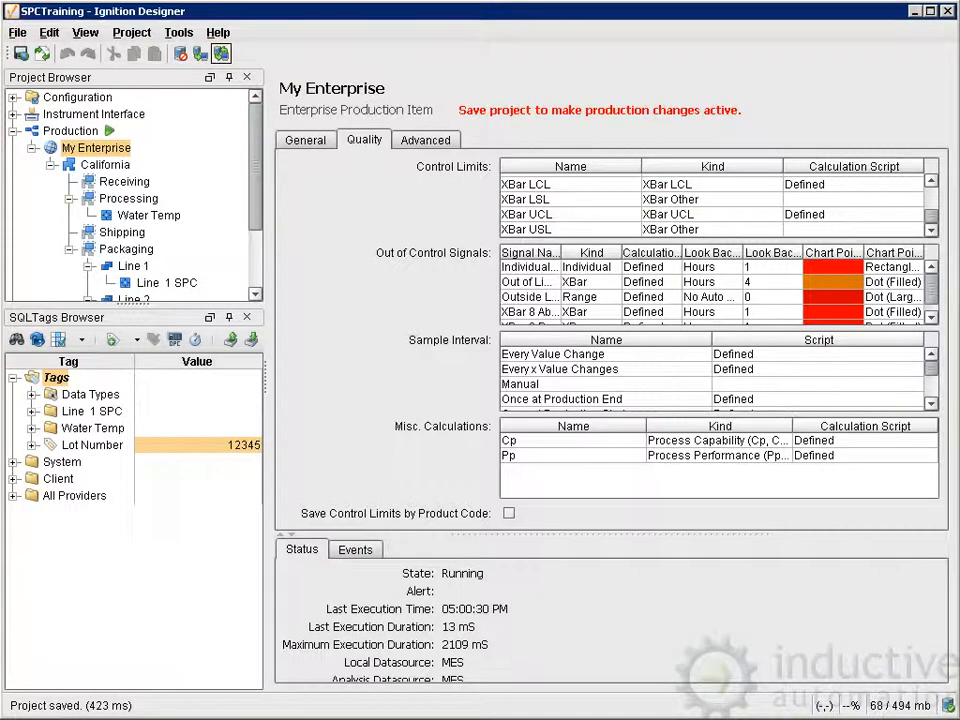
Open the Individual Outside out of control signal, review its name and kind settings, and close it.
left_click(530, 267)
right_click(533, 268)
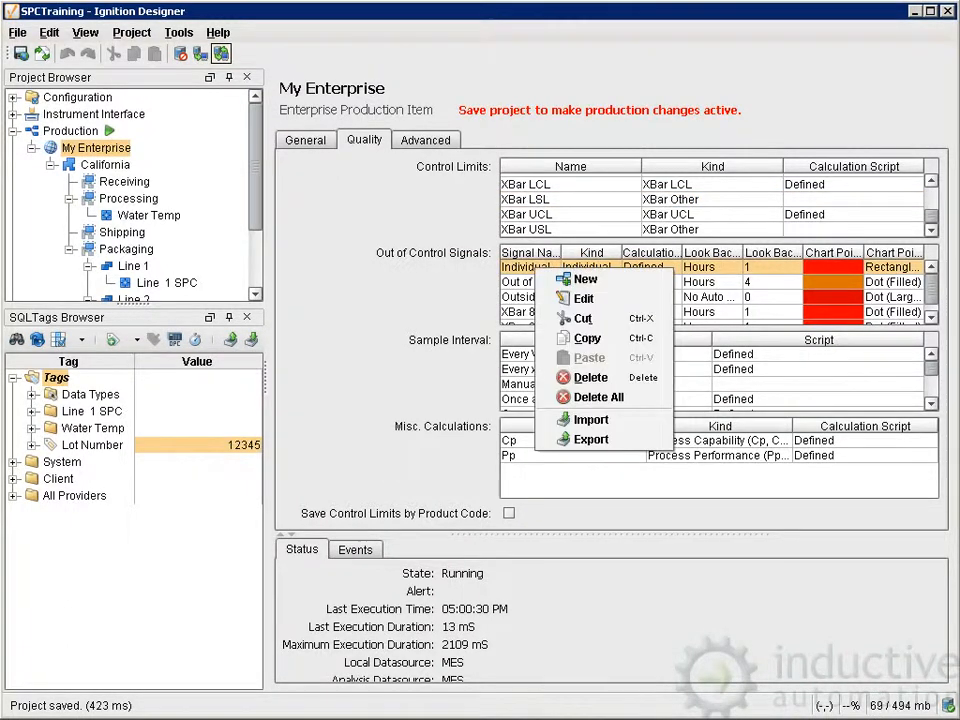
left_click(583, 298)
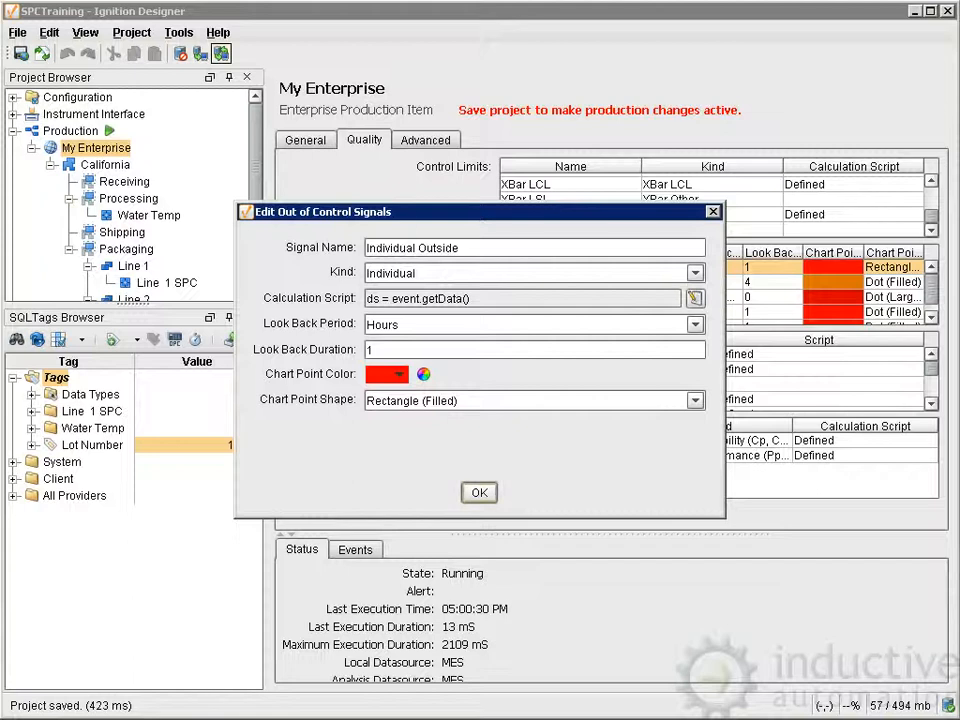
left_click_drag(460, 248, 366, 248)
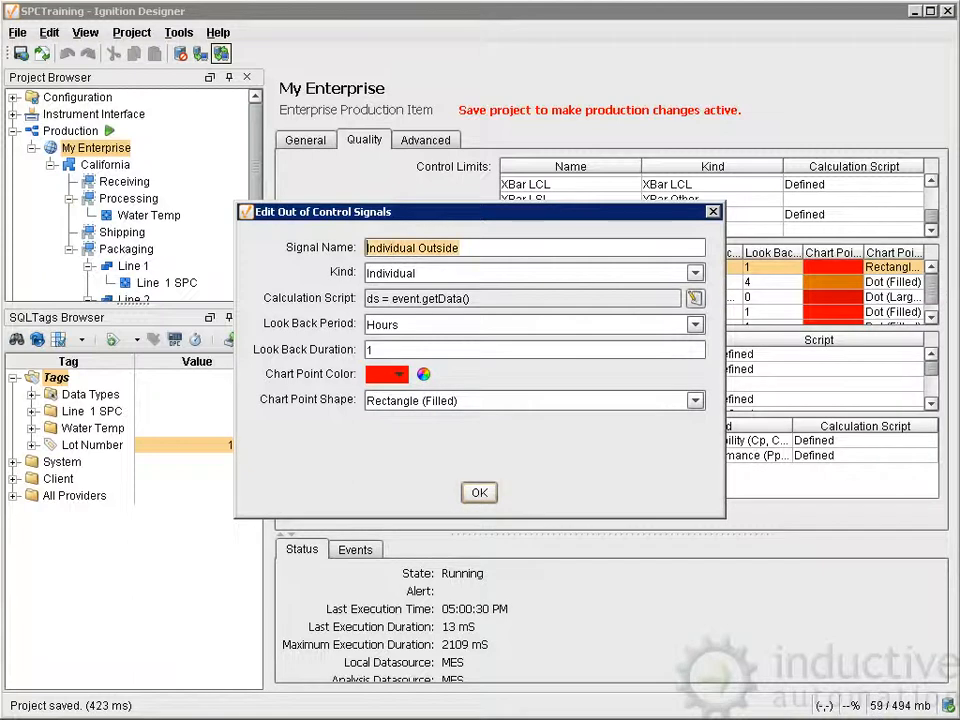
left_click(416, 273)
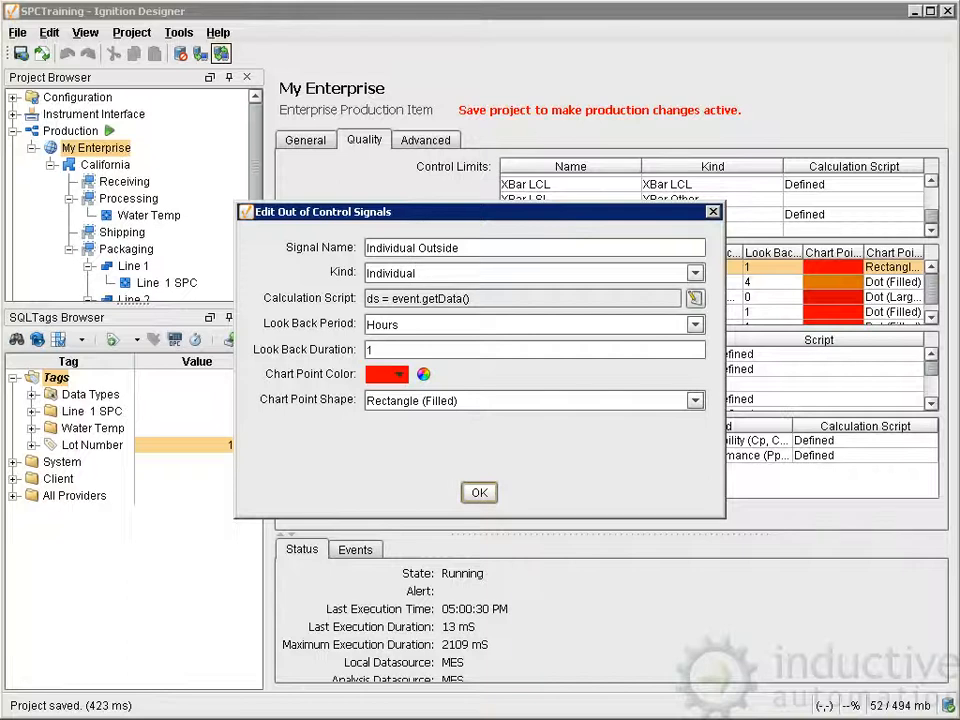
left_click(479, 492)
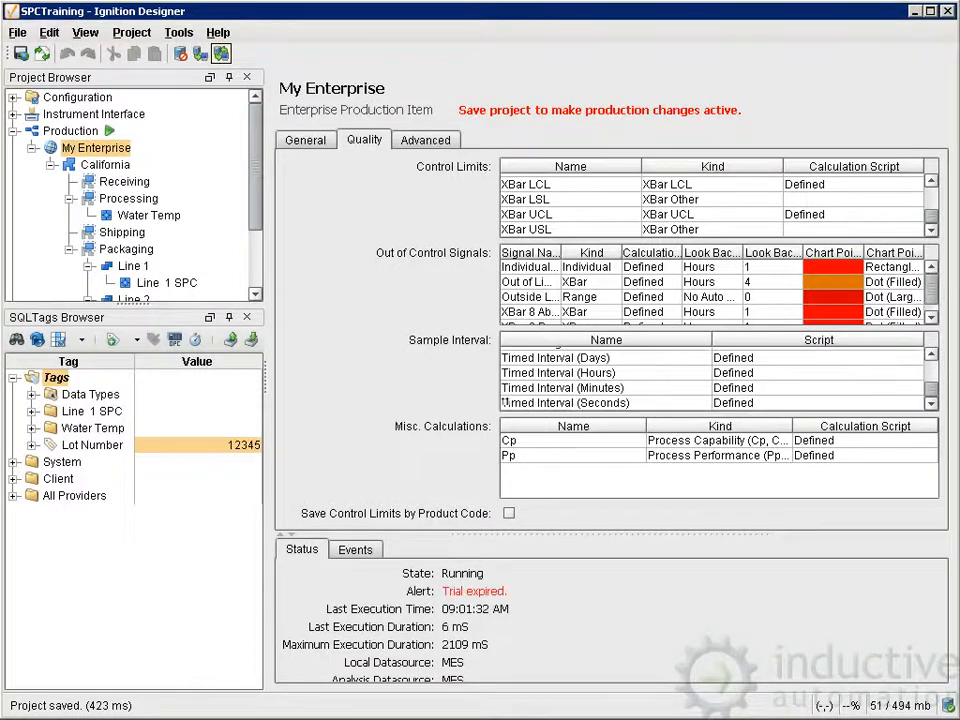
Review the available sample intervals, from Every Value Change through Shift Change to the timed intervals.
left_click(505, 392)
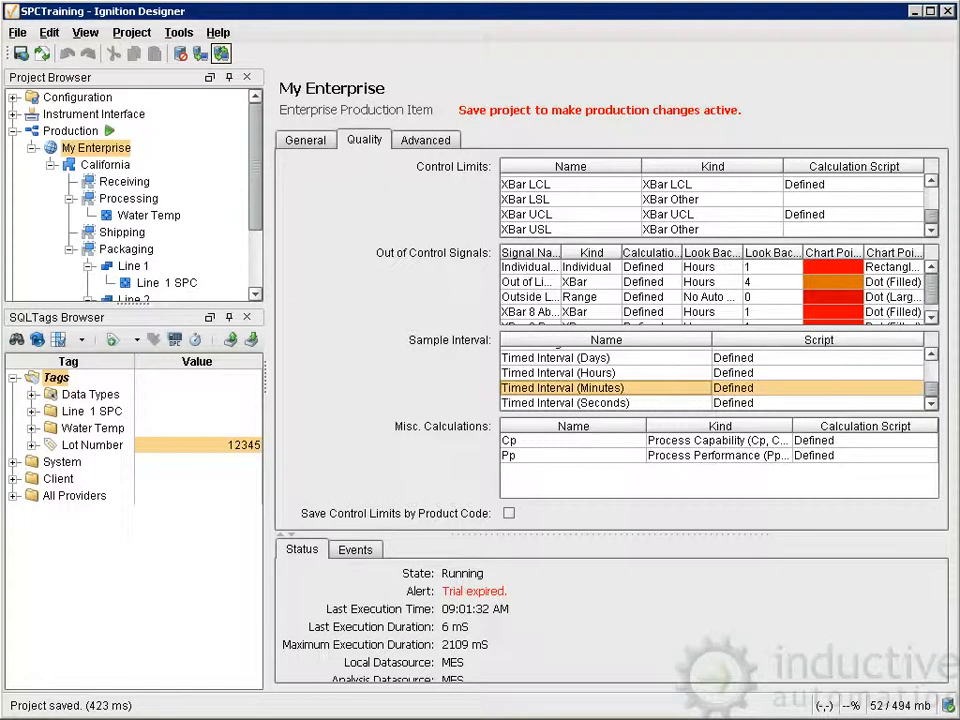
scroll(505, 400, "up", 1)
scroll(600, 378, "up", 3)
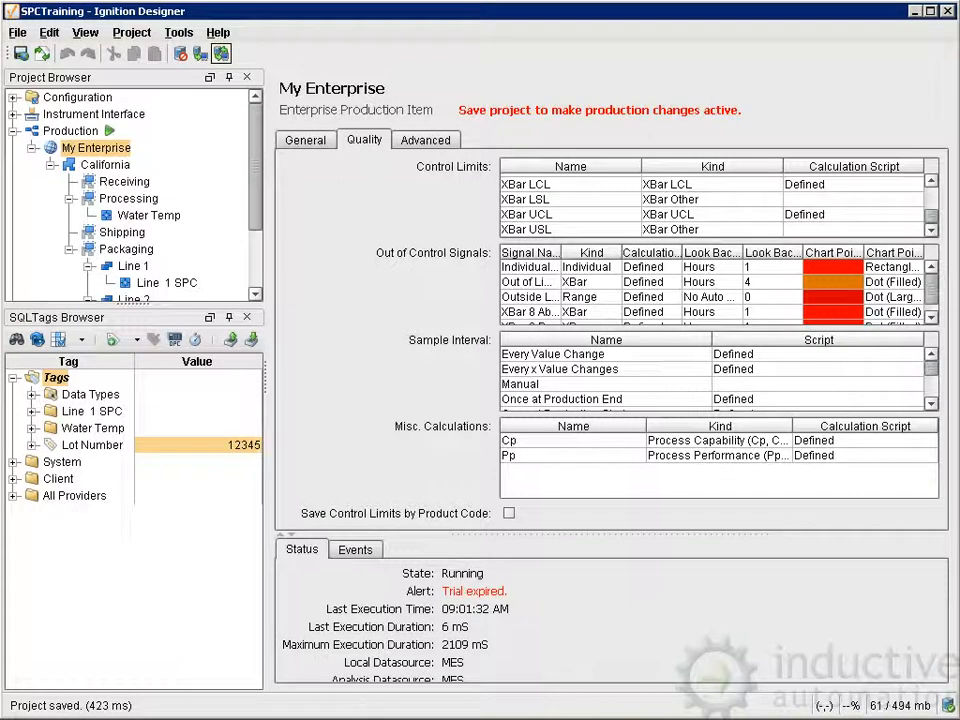
scroll(505, 399, "down", 3)
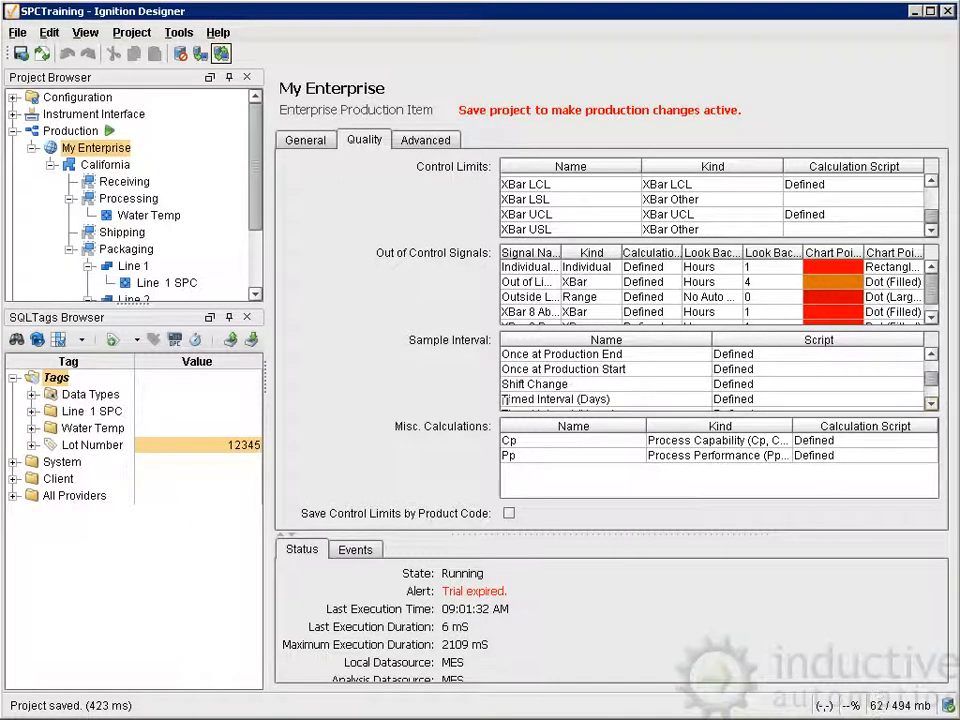
left_click(530, 384)
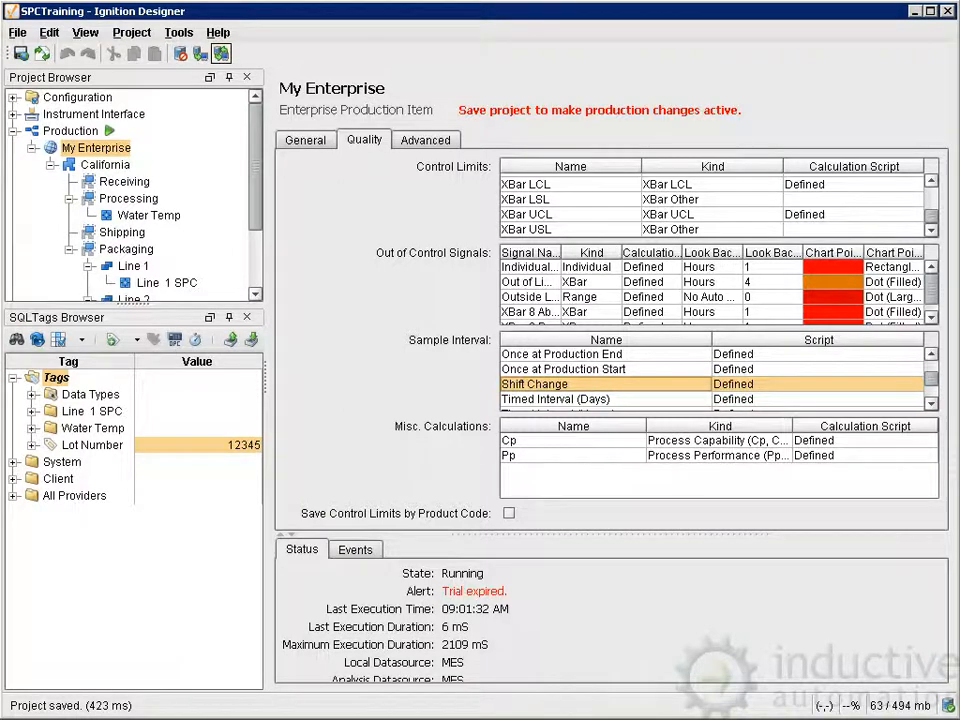
scroll(504, 380, "down", 3)
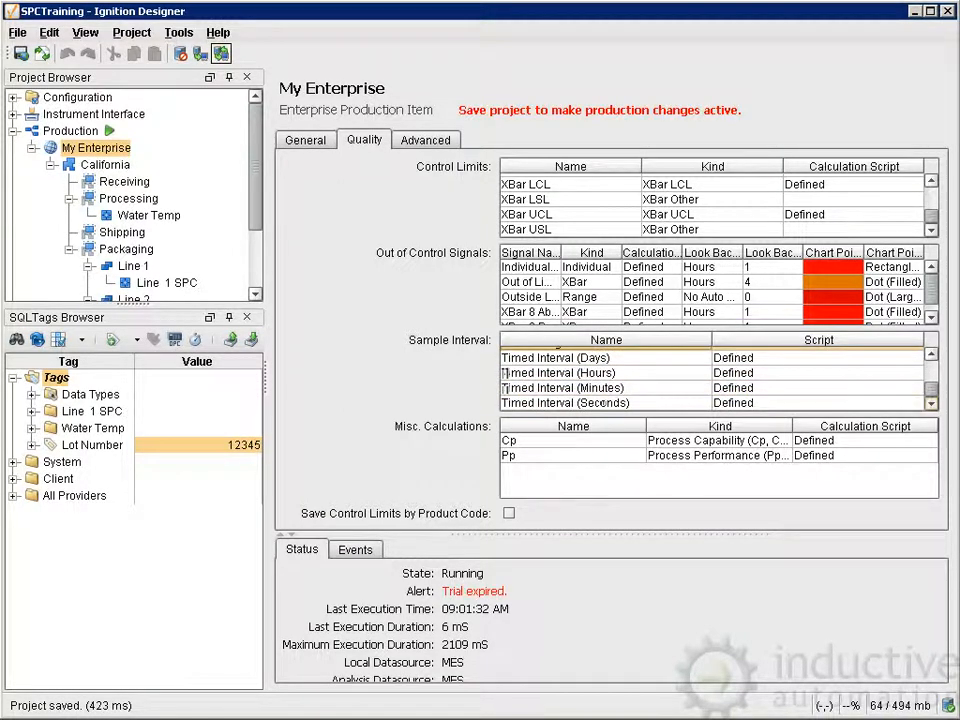
Open the Timed Interval (Minutes) sample interval for editing and bring up its script in a repositioned script window.
left_click(504, 387)
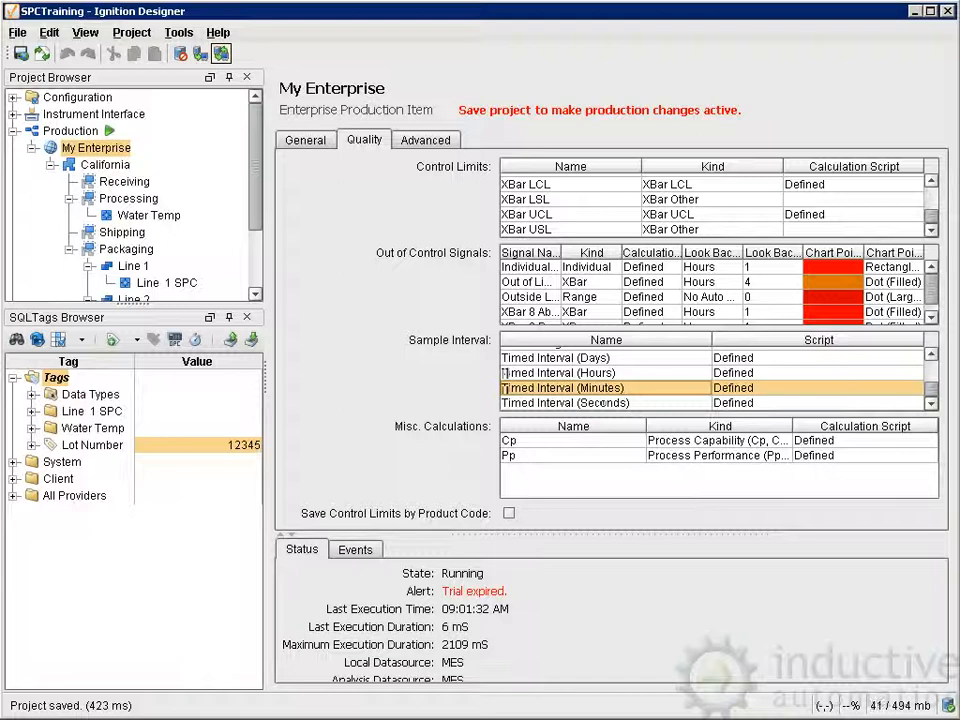
right_click(594, 389)
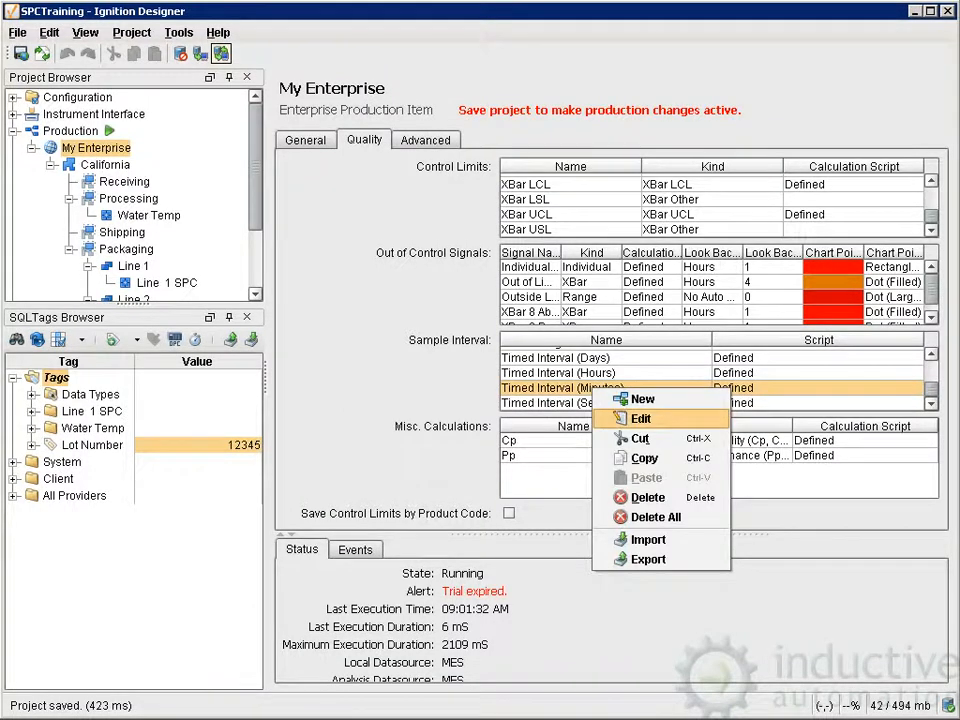
left_click(638, 419)
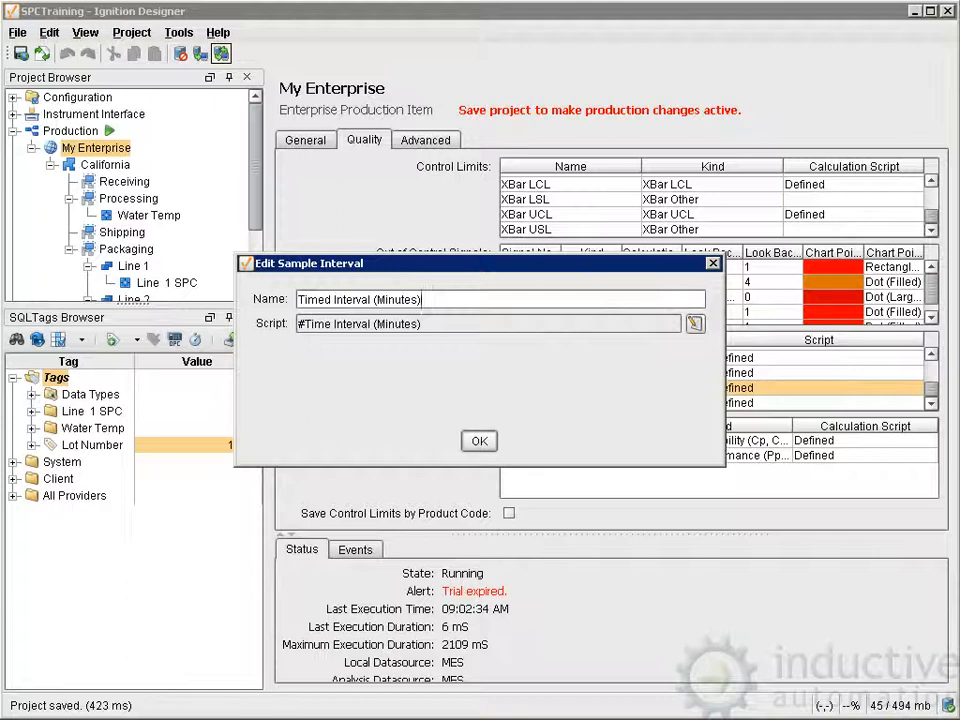
left_click(696, 324)
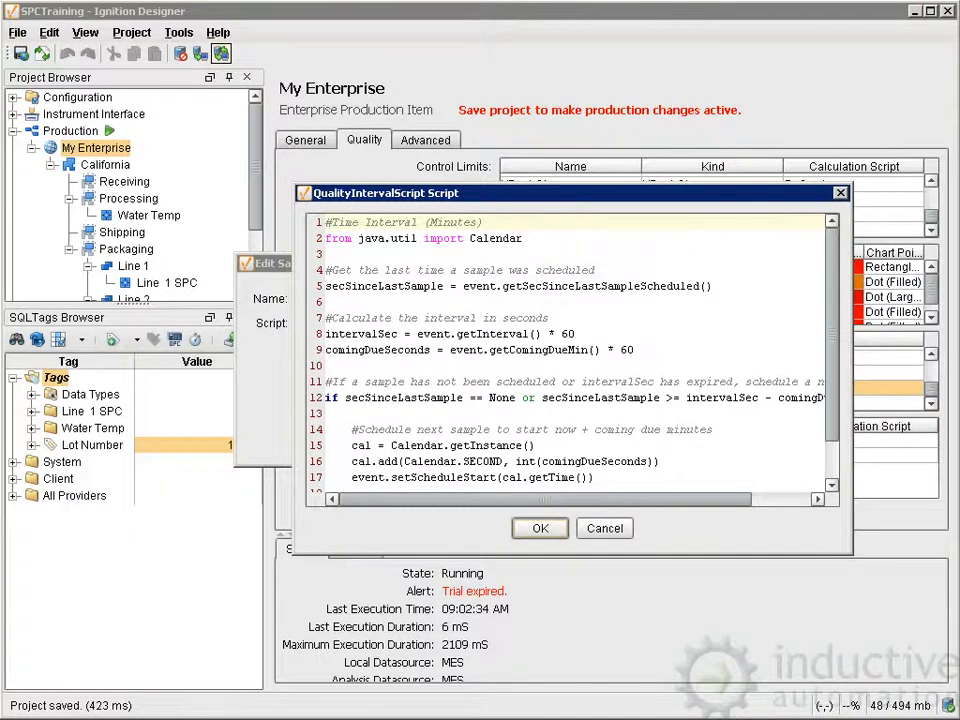
left_click_drag(540, 193, 439, 151)
left_click_drag(440, 197, 440, 181)
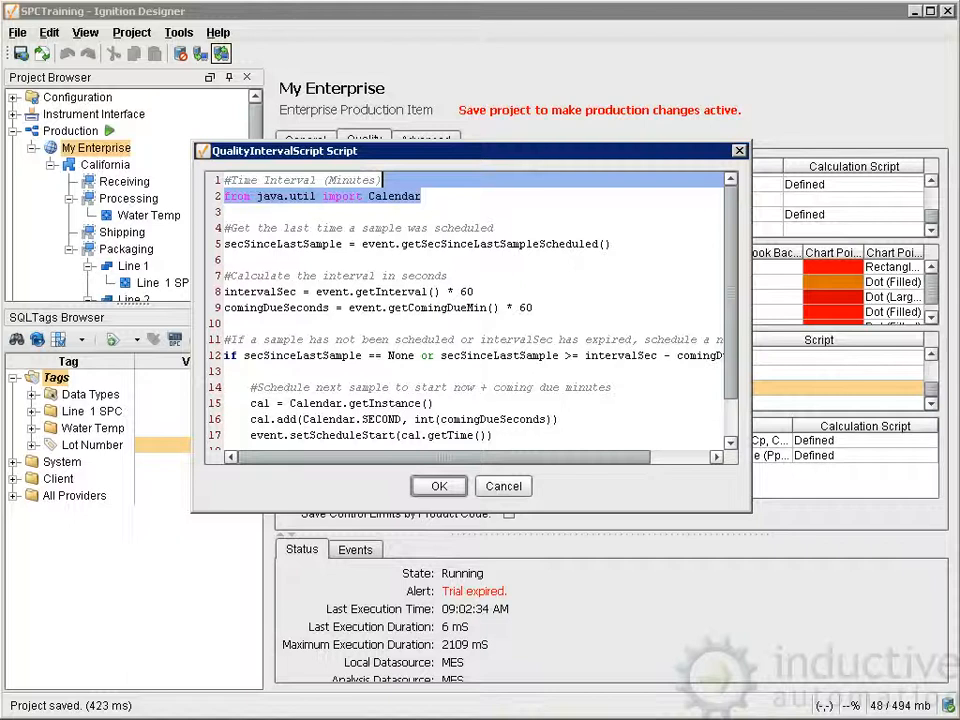
Examine the event.getSecSinceLastSampleScheduled() and event.setCreateSample(1) calls in the interval script, then close the script and the sample interval's editor.
scroll(470, 310, "down", 1)
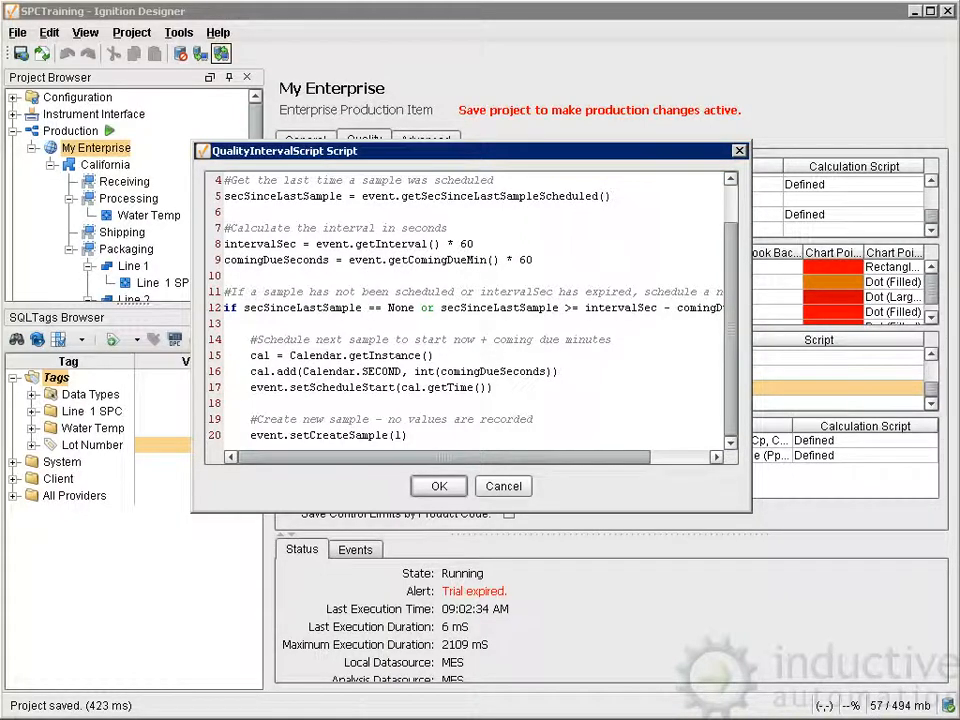
left_click_drag(362, 196, 610, 196)
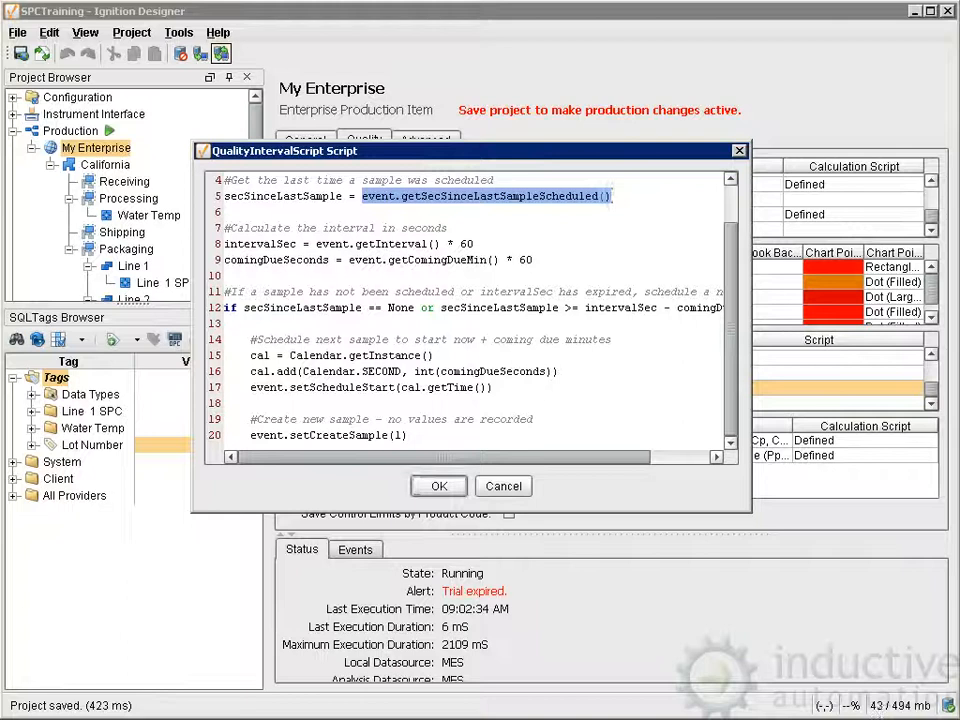
left_click_drag(250, 435, 408, 435)
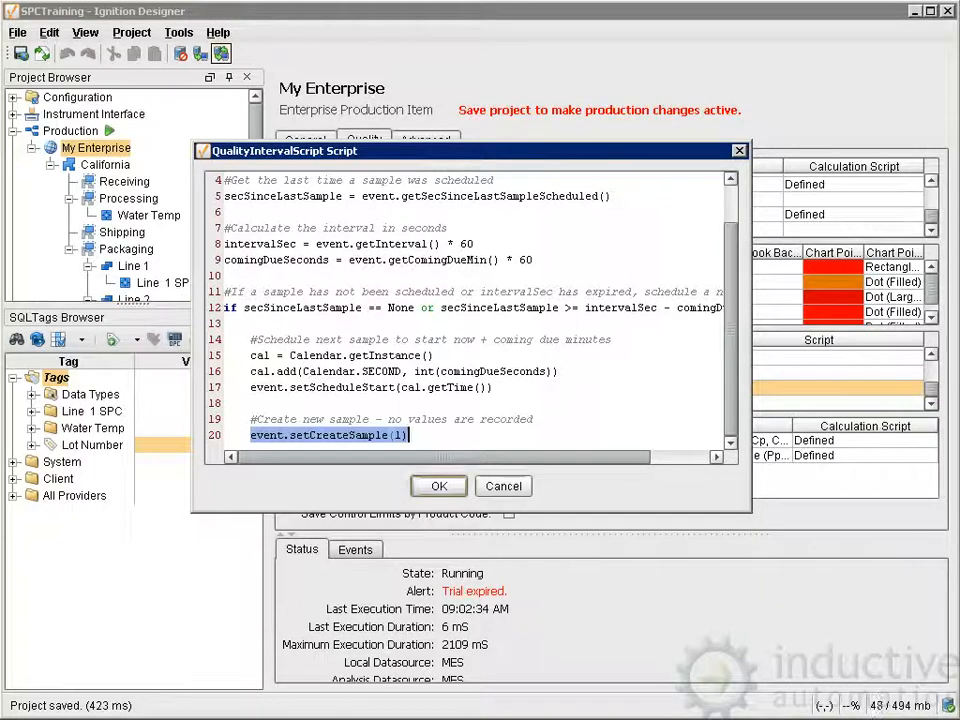
left_click(439, 486)
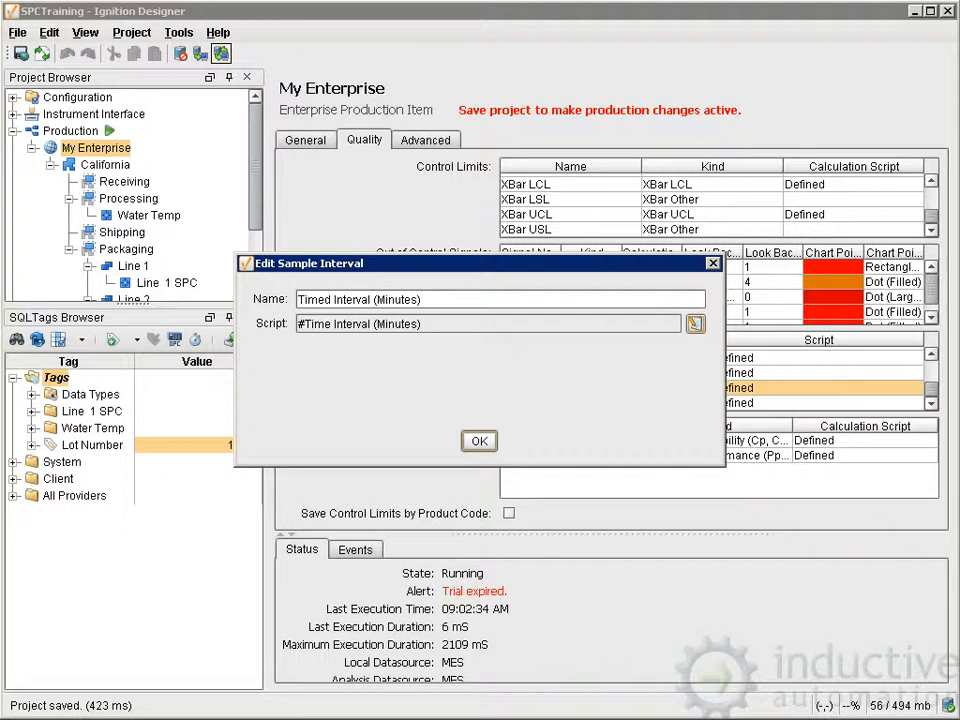
left_click(479, 441)
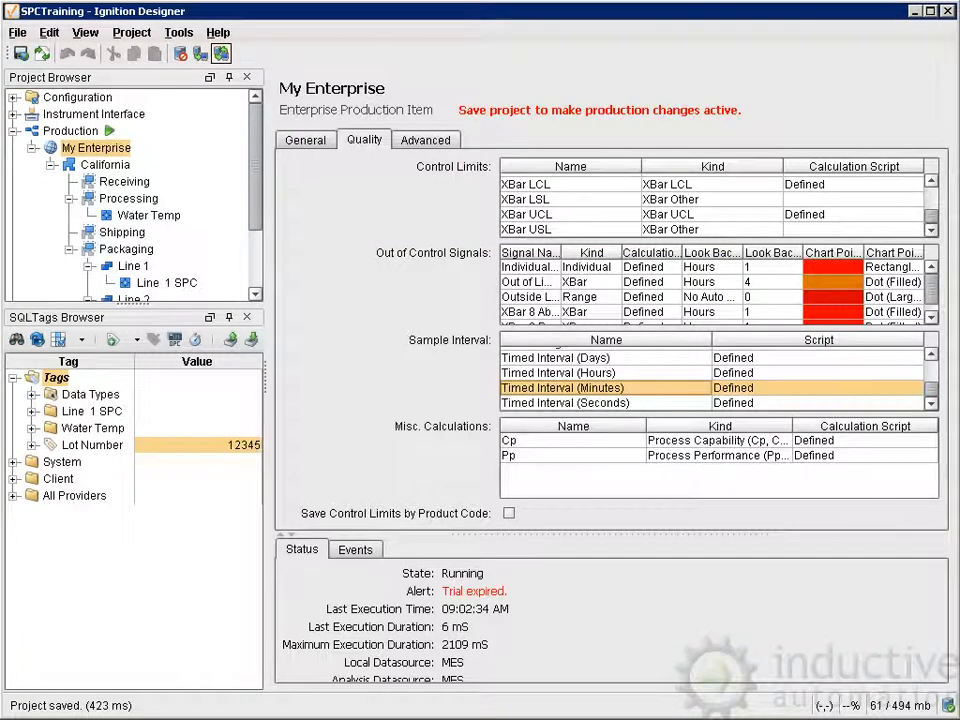
Review the Cp process capability and Pp process performance entries among the miscellaneous calculations.
left_click(560, 456)
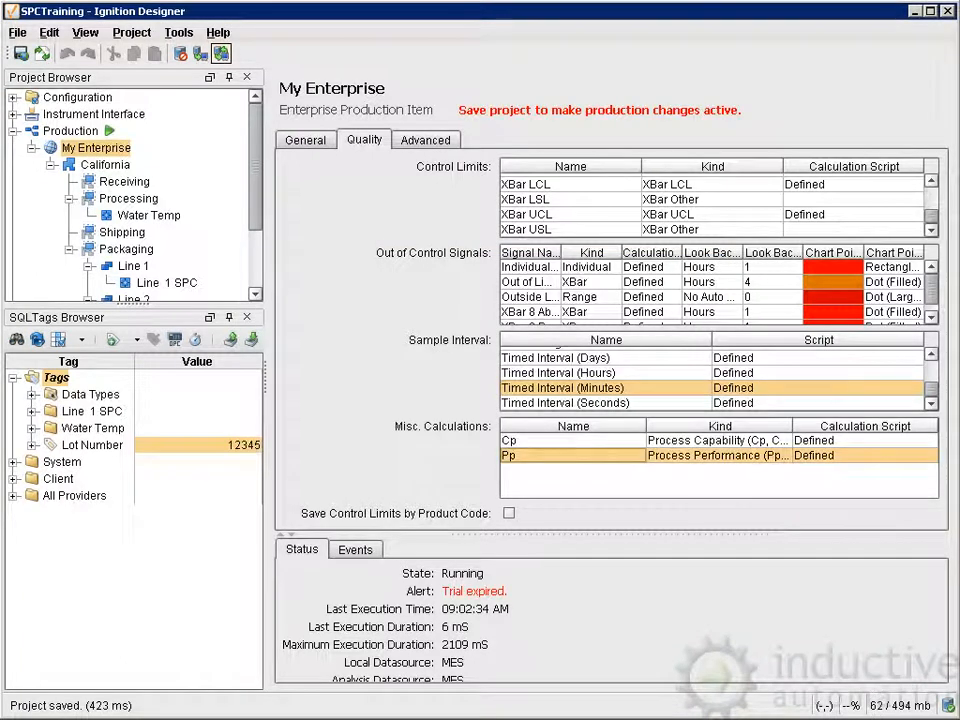
left_click(560, 441)
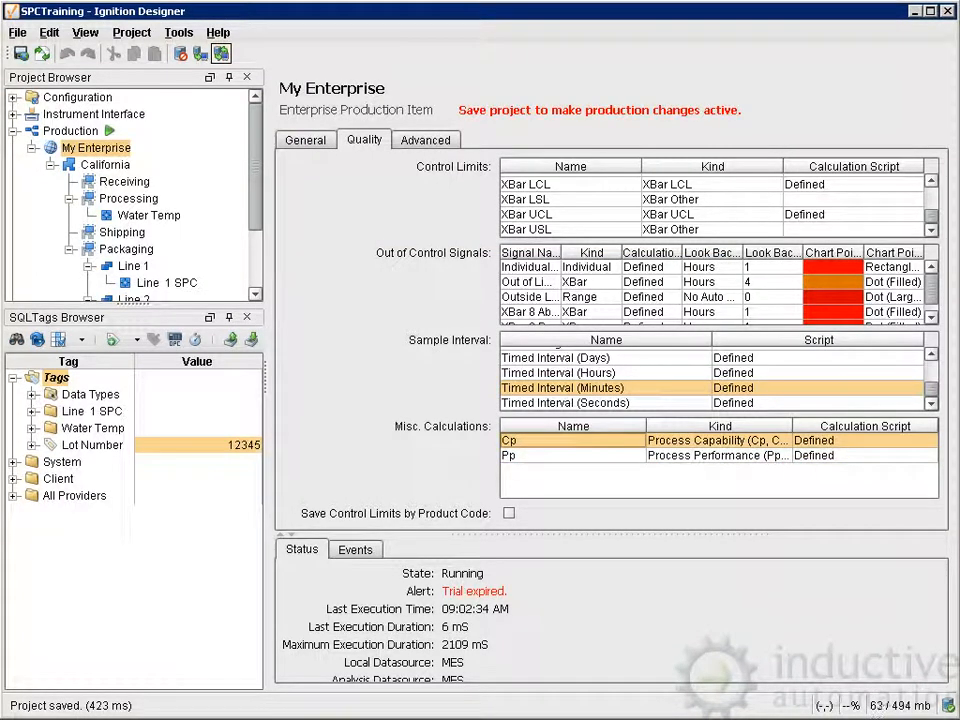
left_click(560, 456)
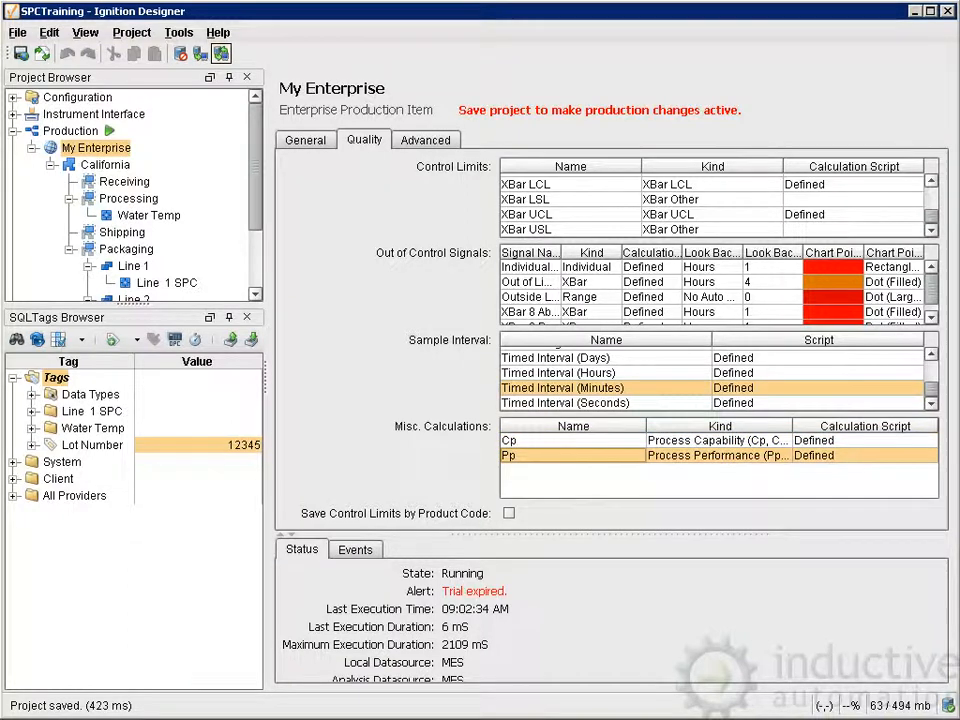
left_click(560, 441)
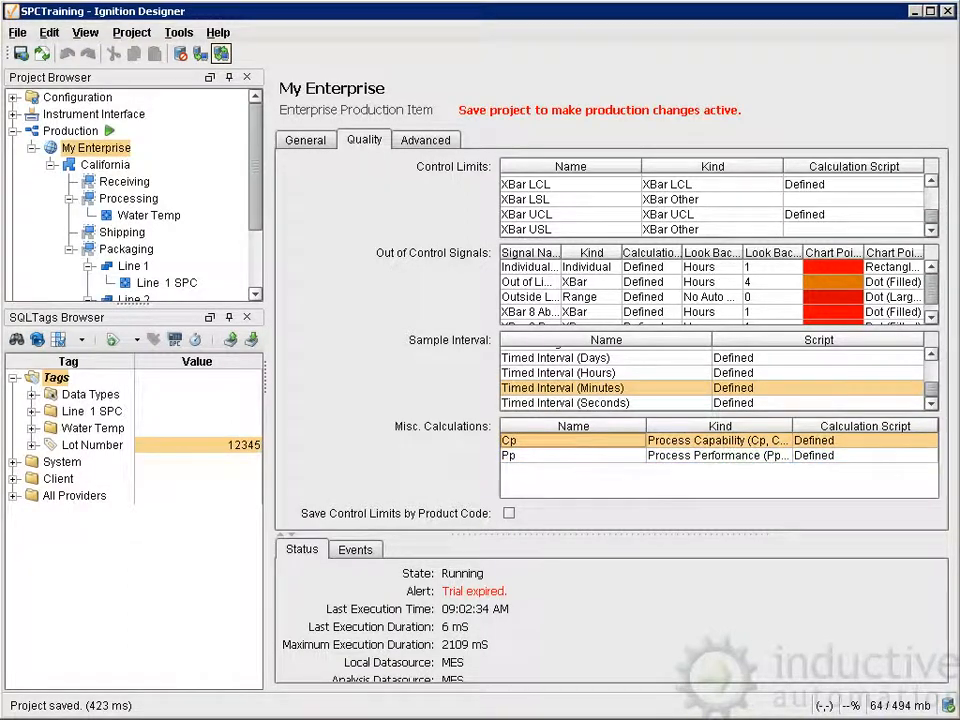